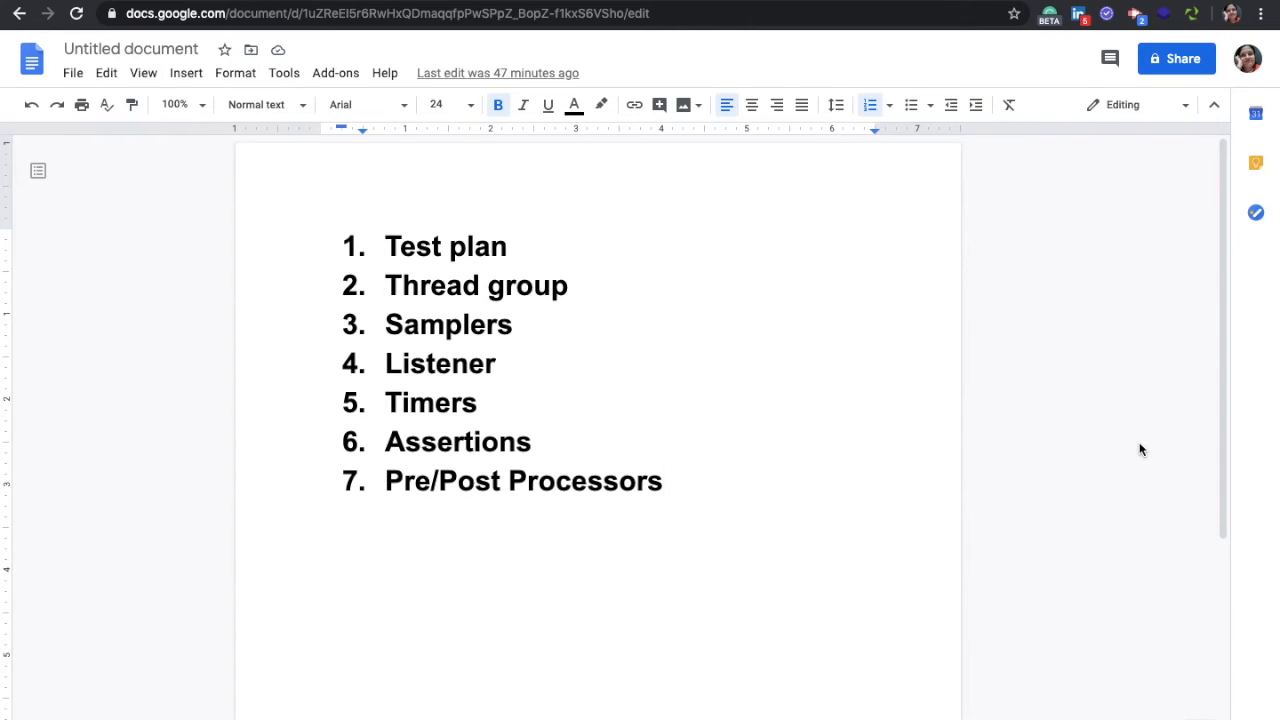
- Switch to JMeter and add a Thread Group to the Test Plan
key(ctrl+Left)
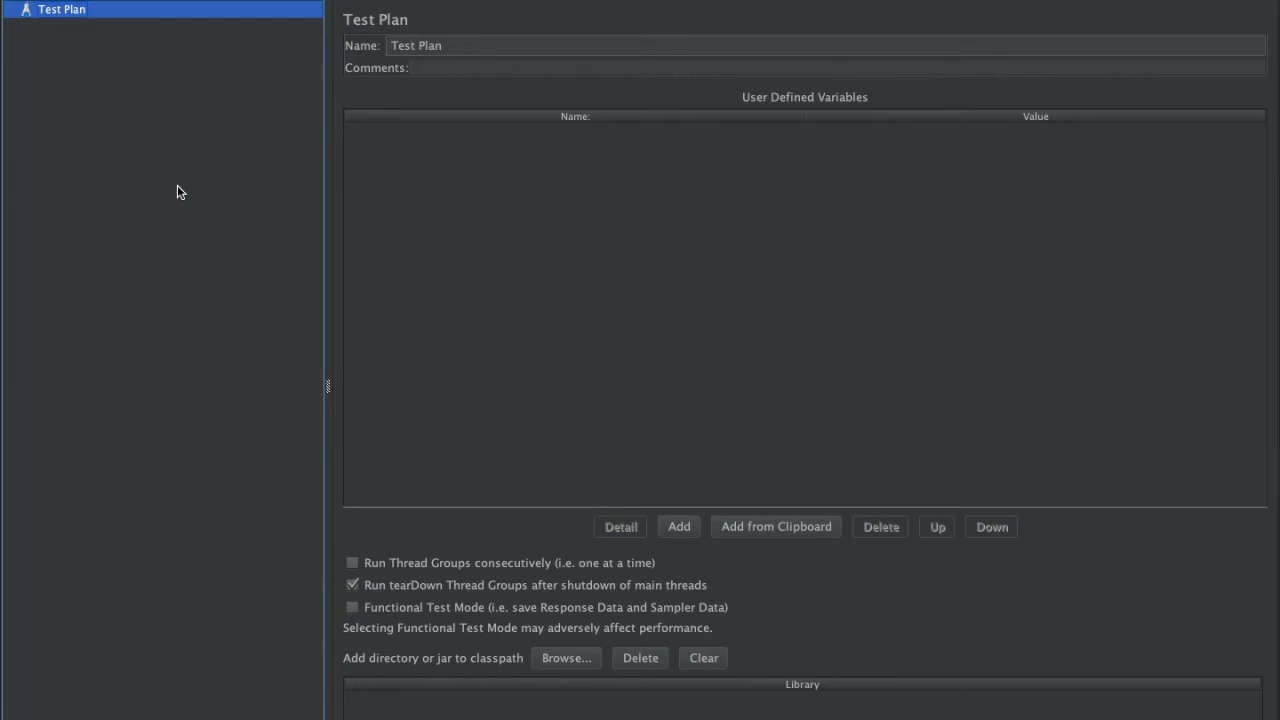
right_click(59, 17)
mouse_move(97, 27)
mouse_move(305, 31)
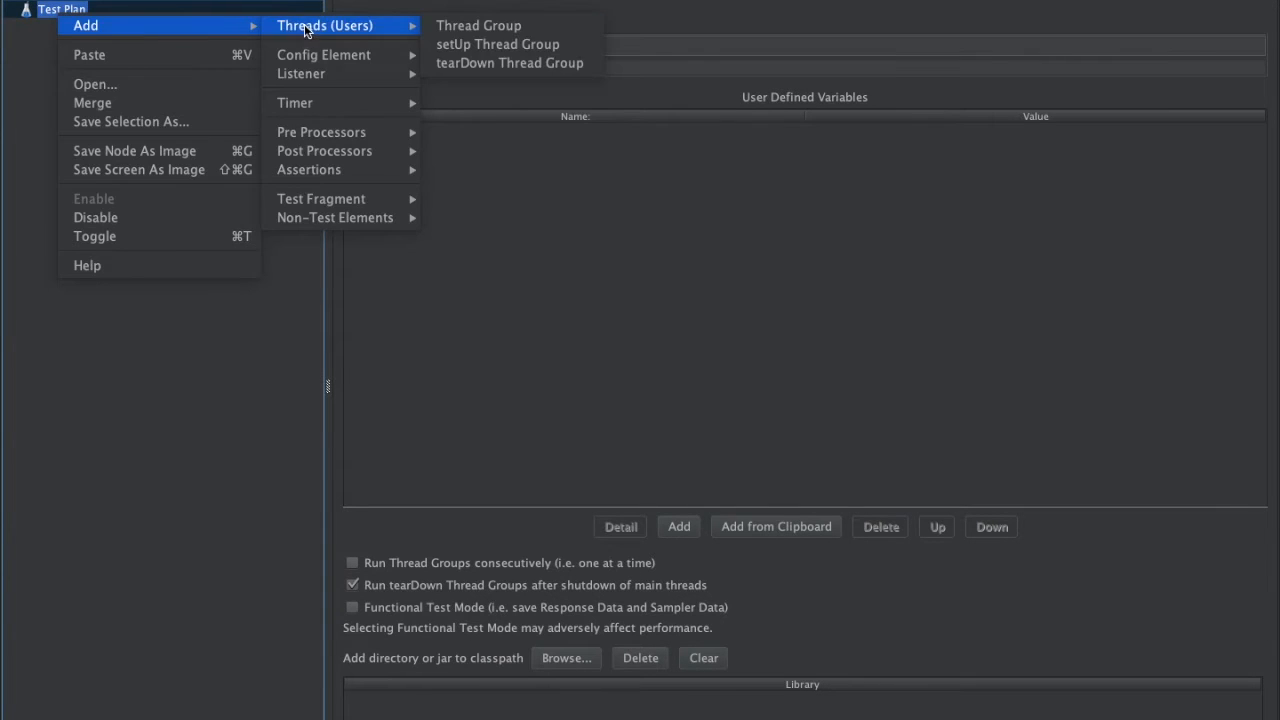
click(494, 30)
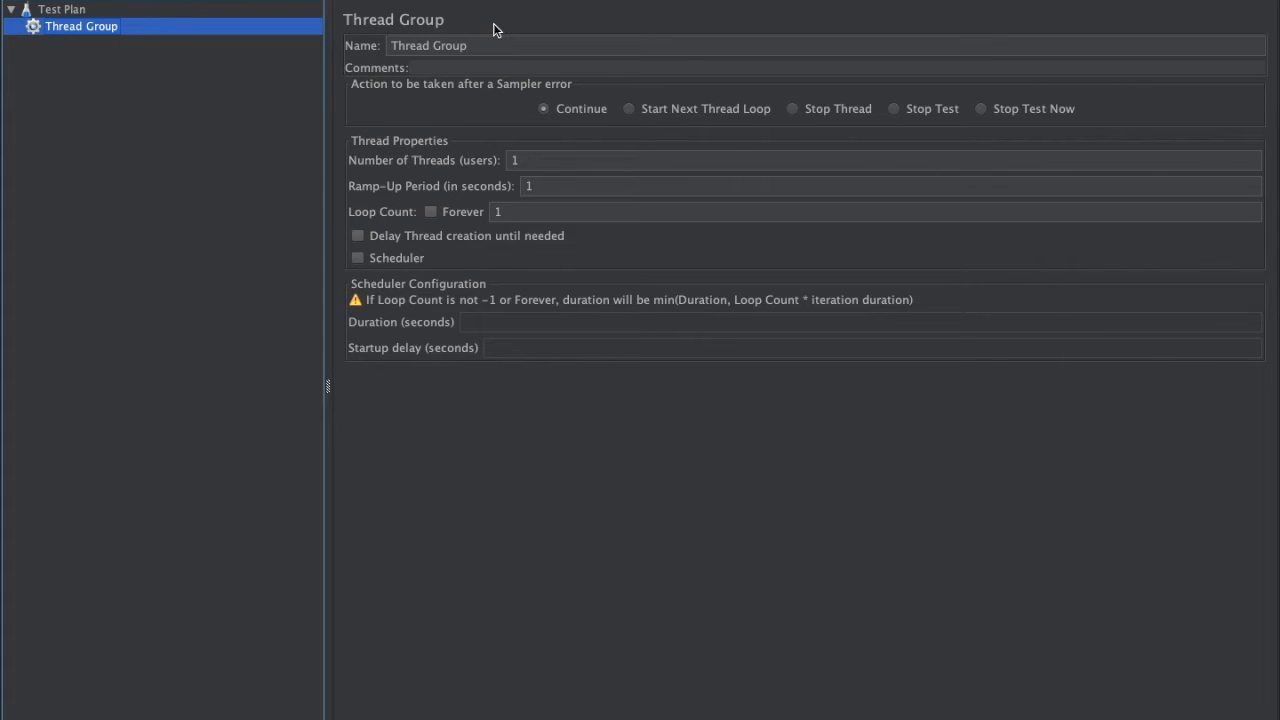
click(495, 45)
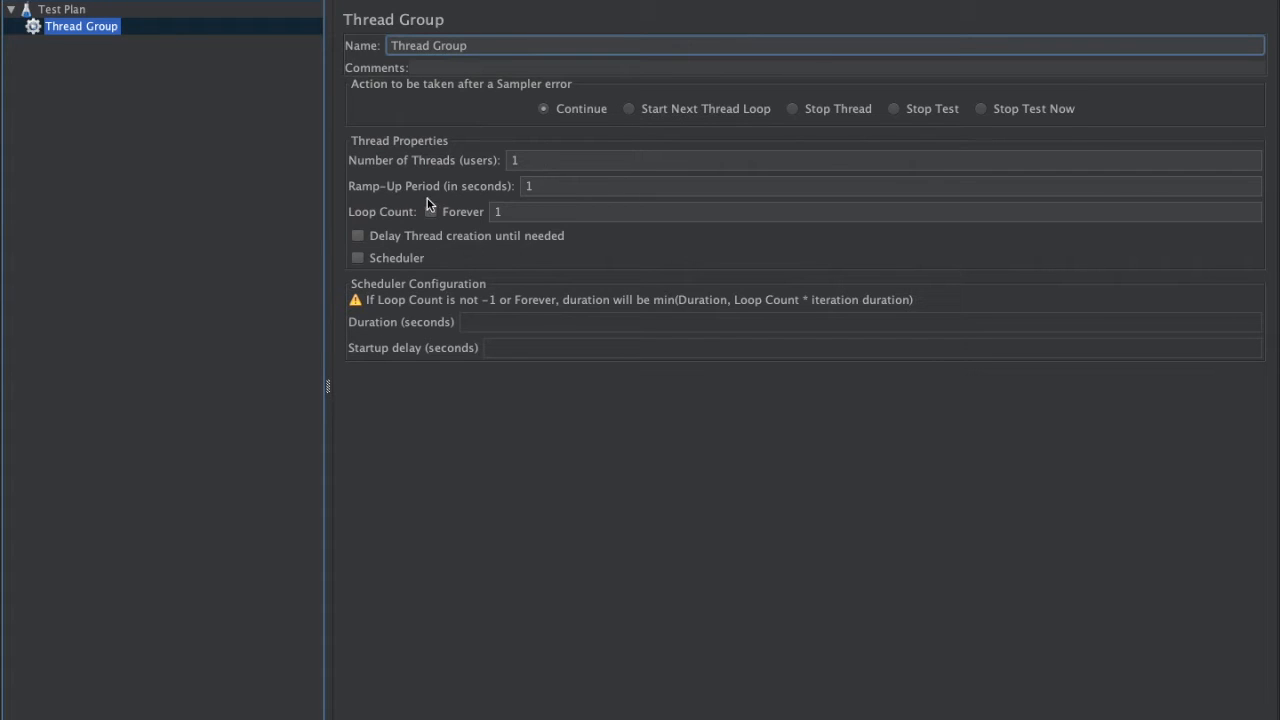
- Turn the Thread Group's Forever loop option on and off again, and enter a loop count of 1
click(519, 212)
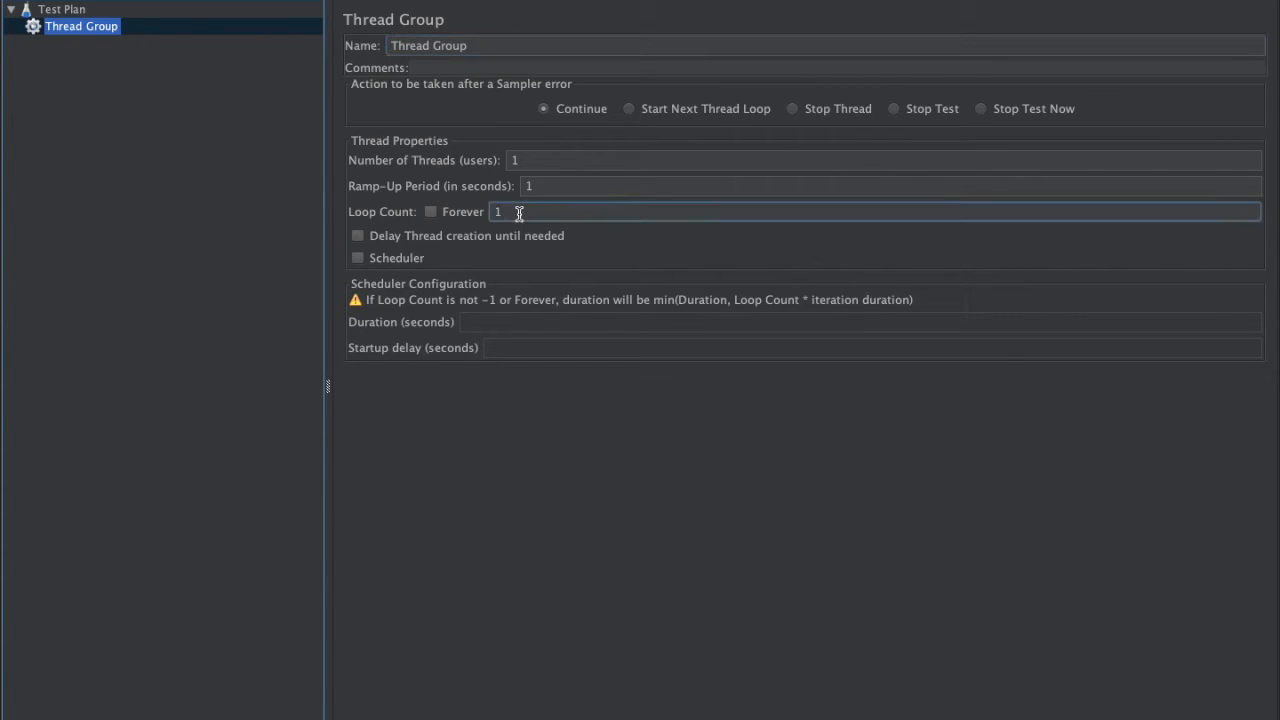
click(430, 213)
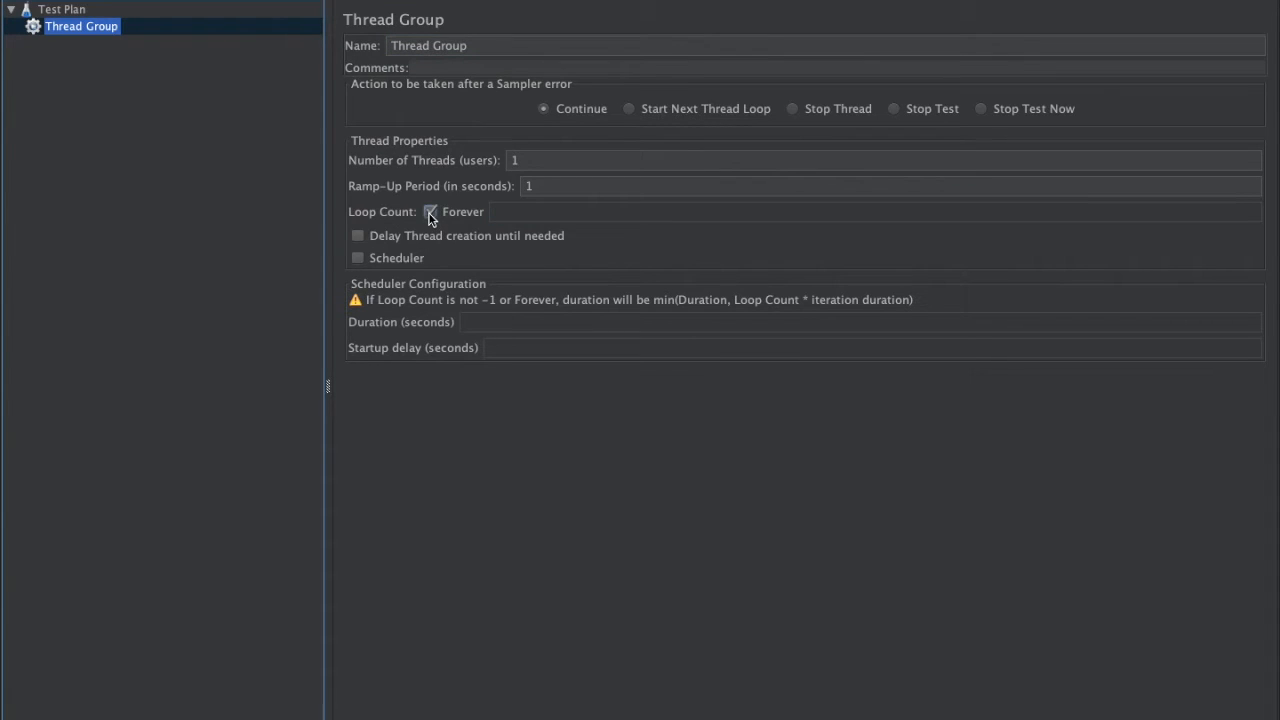
click(431, 211)
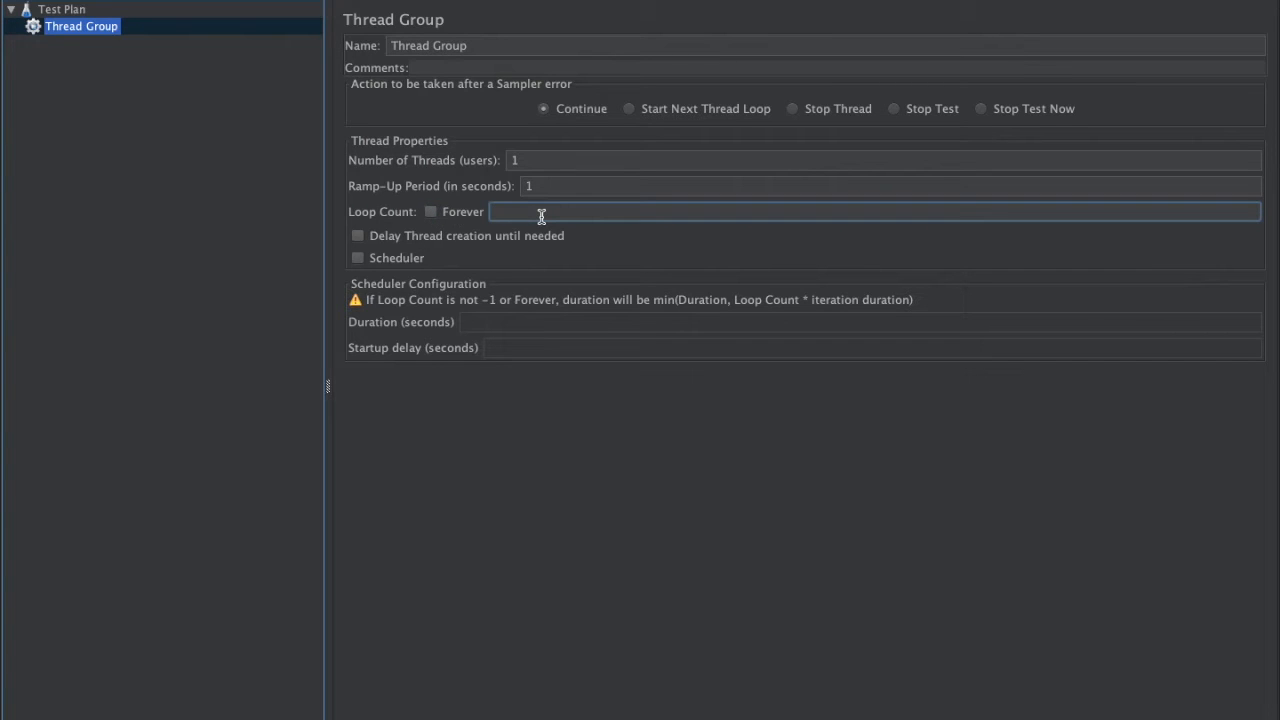
text(1)
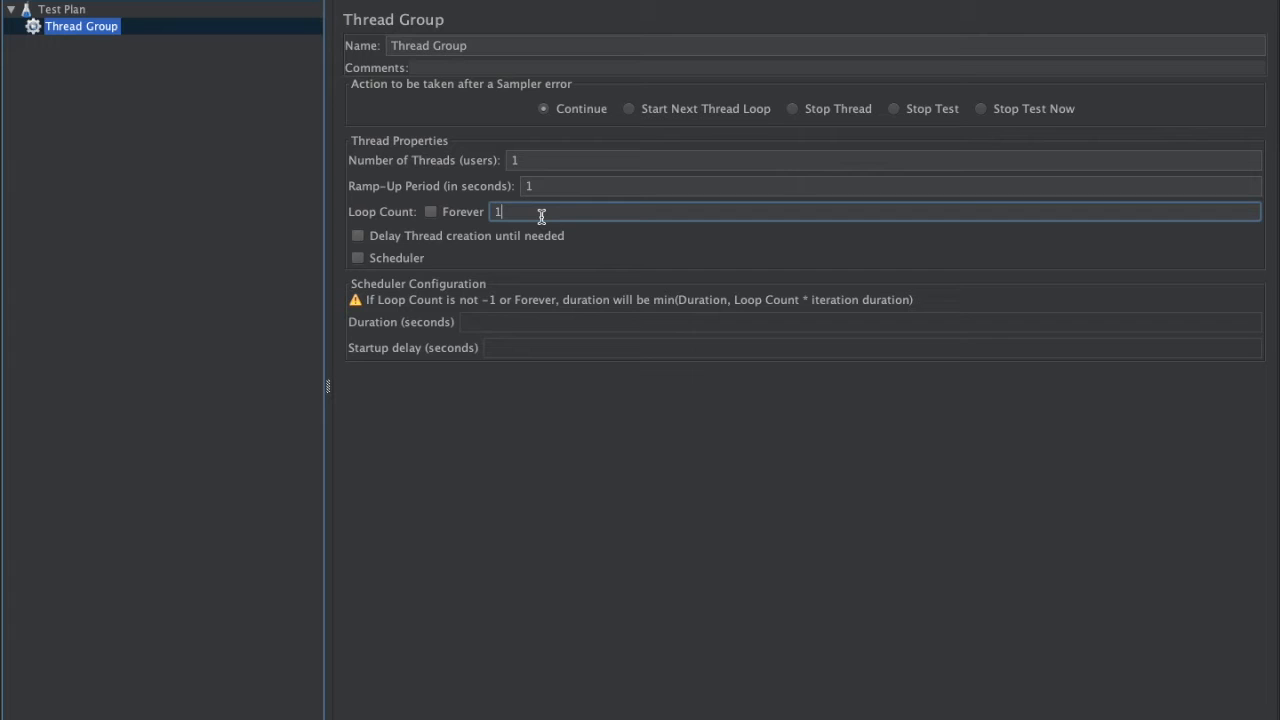
- Add an HTTP Request sampler under the Thread Group and place the cursor in its server name field
right_click(90, 31)
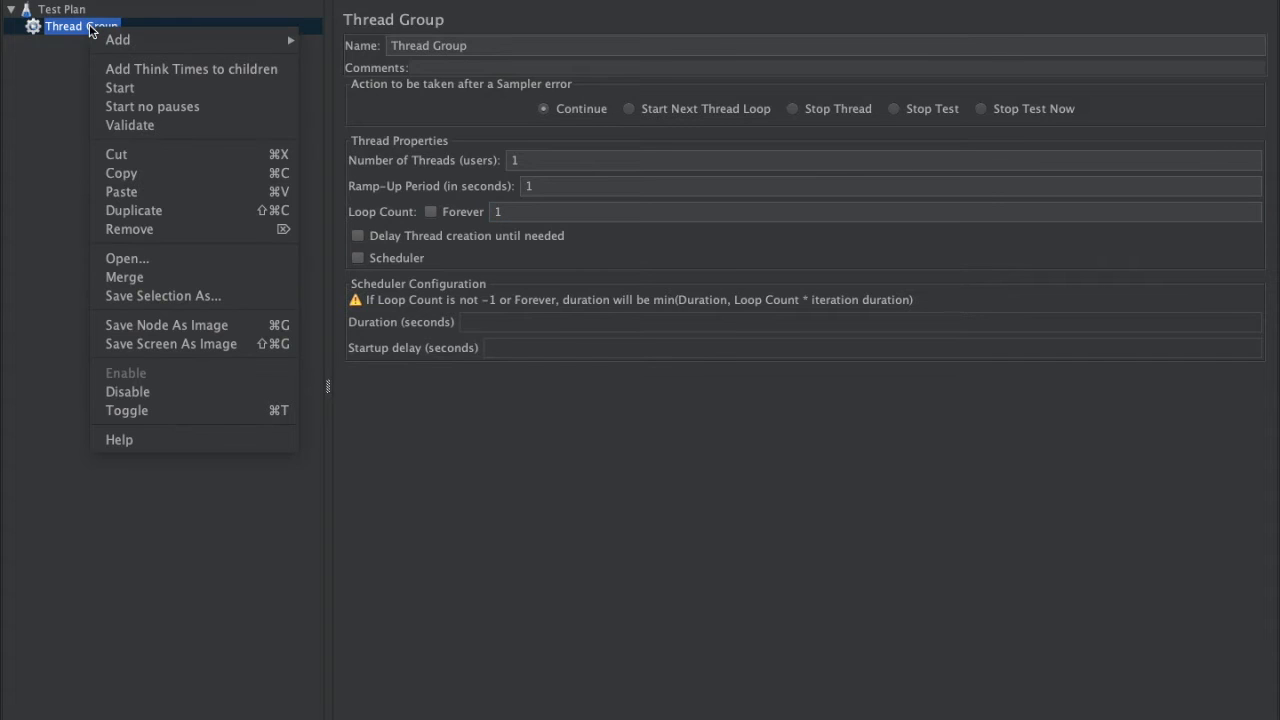
mouse_move(132, 40)
mouse_move(417, 41)
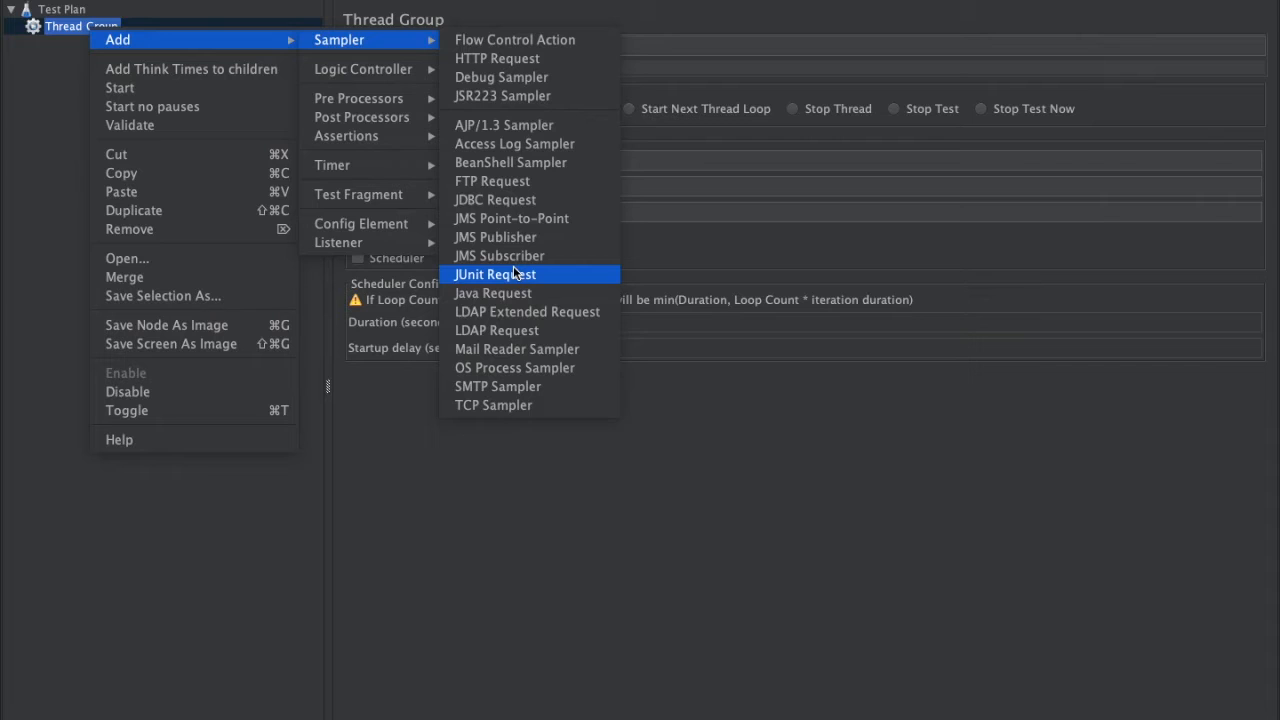
click(486, 58)
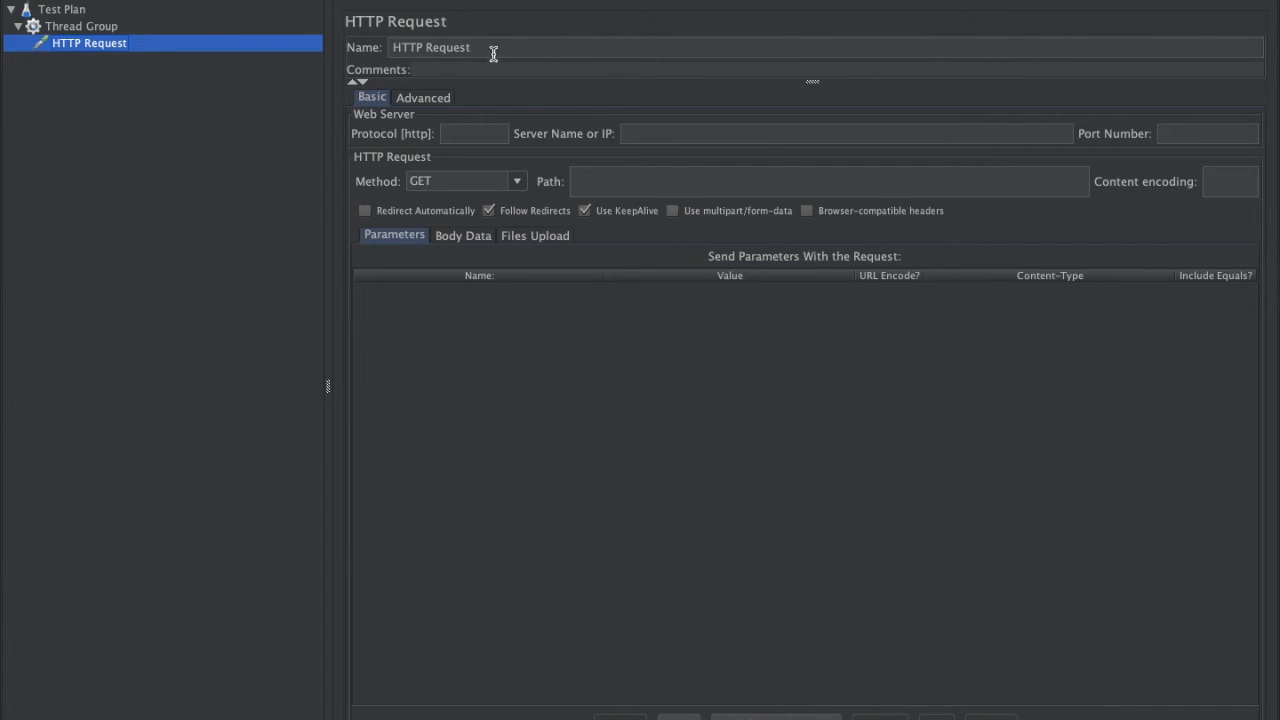
click(662, 137)
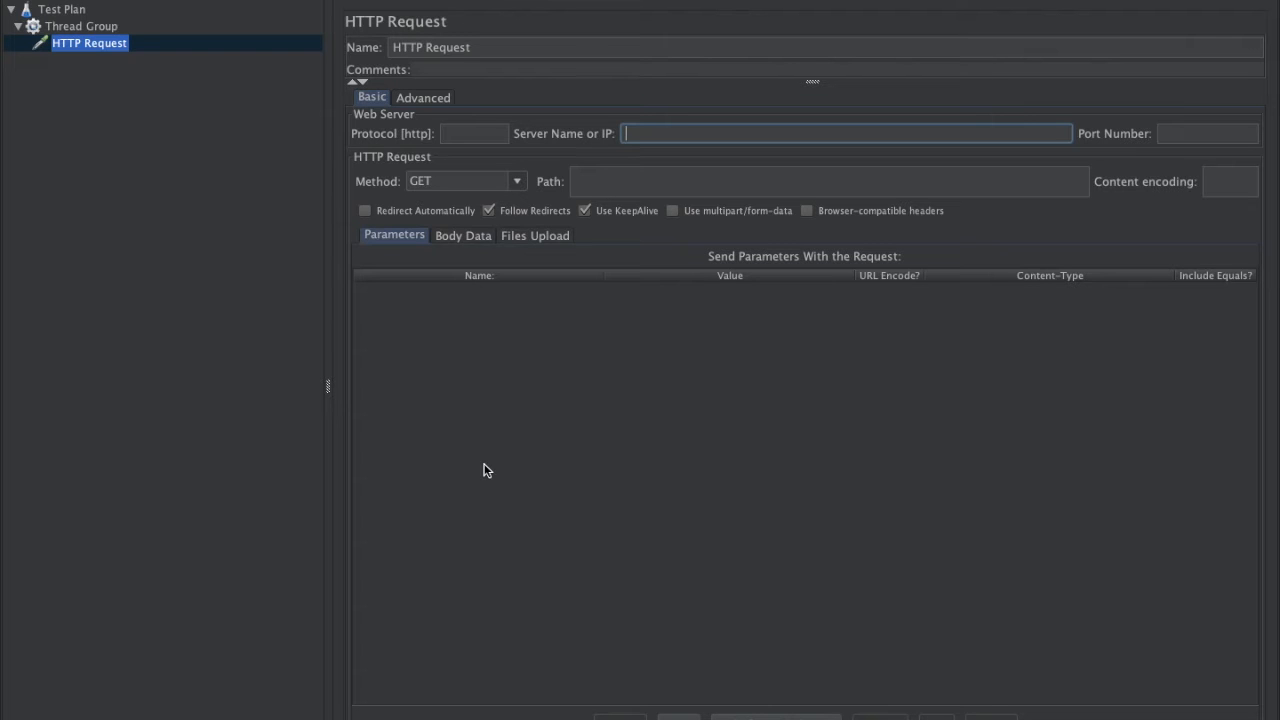
- Switch to the browser and look through the posts on the All About Testing blog's home page
key(ctrl+Right)
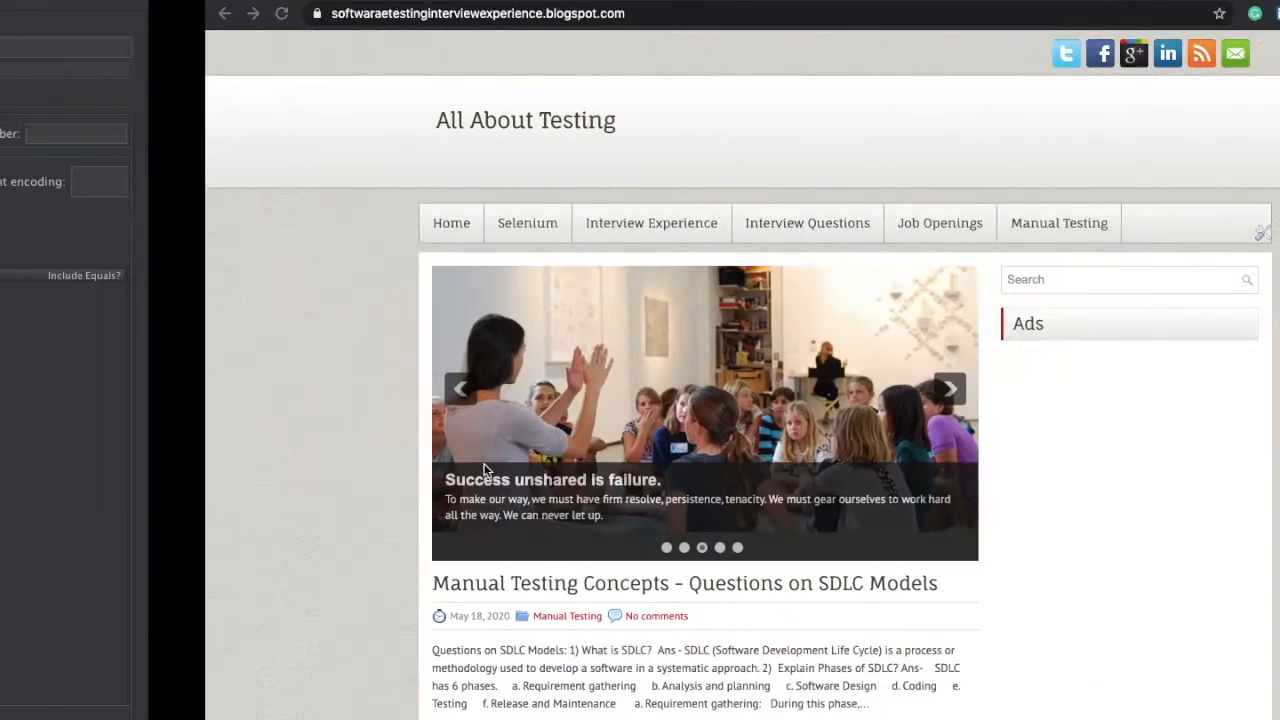
scroll(560, 423, down, 5)
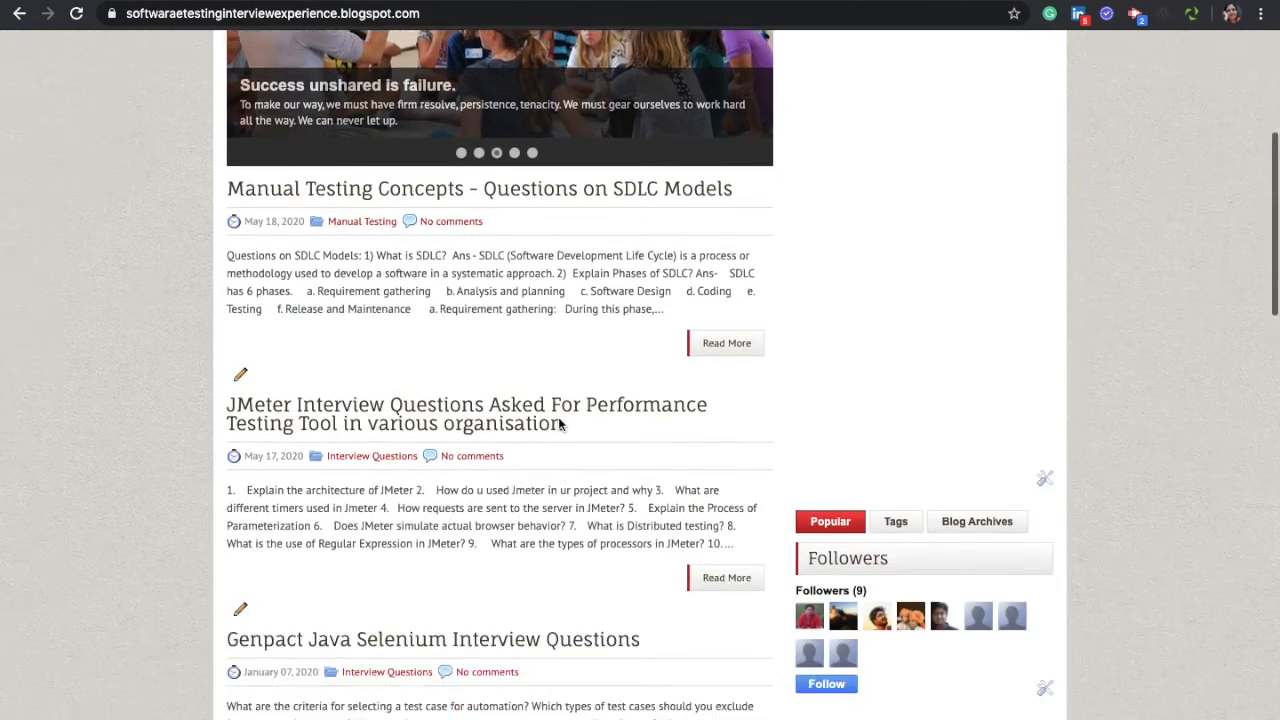
scroll(558, 423, up, 5)
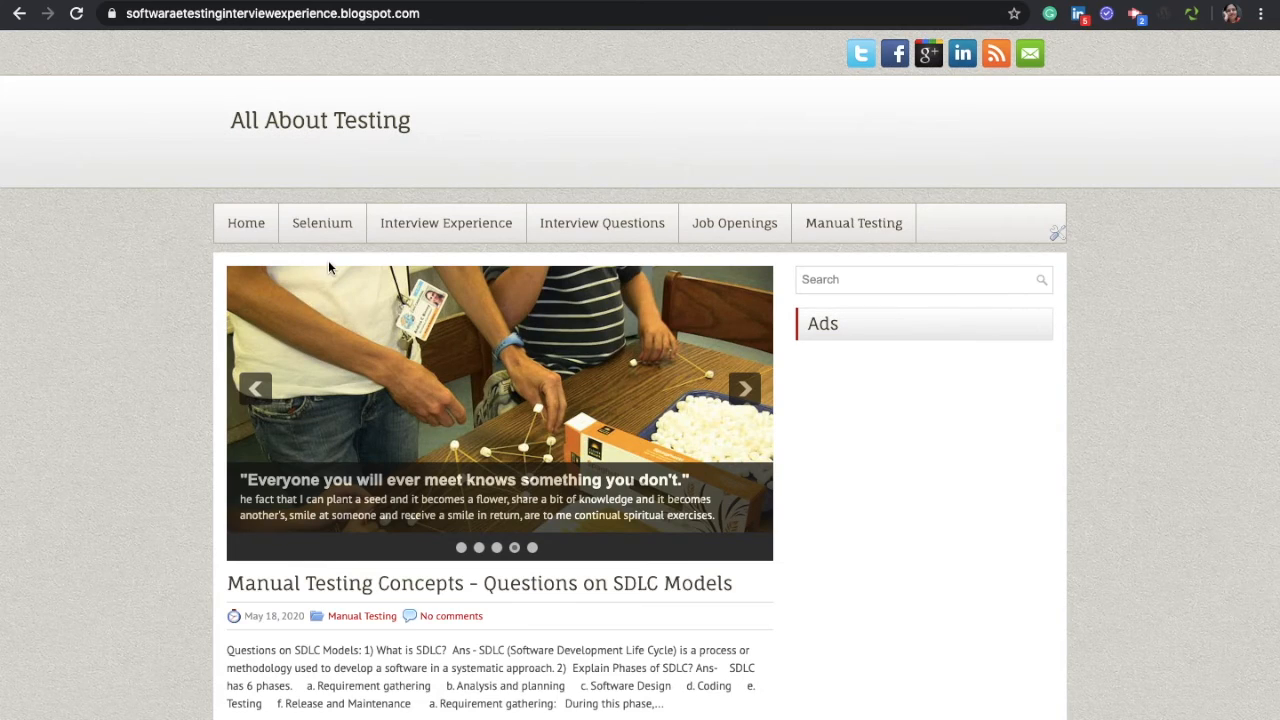
scroll(433, 485, down, 1)
scroll(433, 485, down, 5)
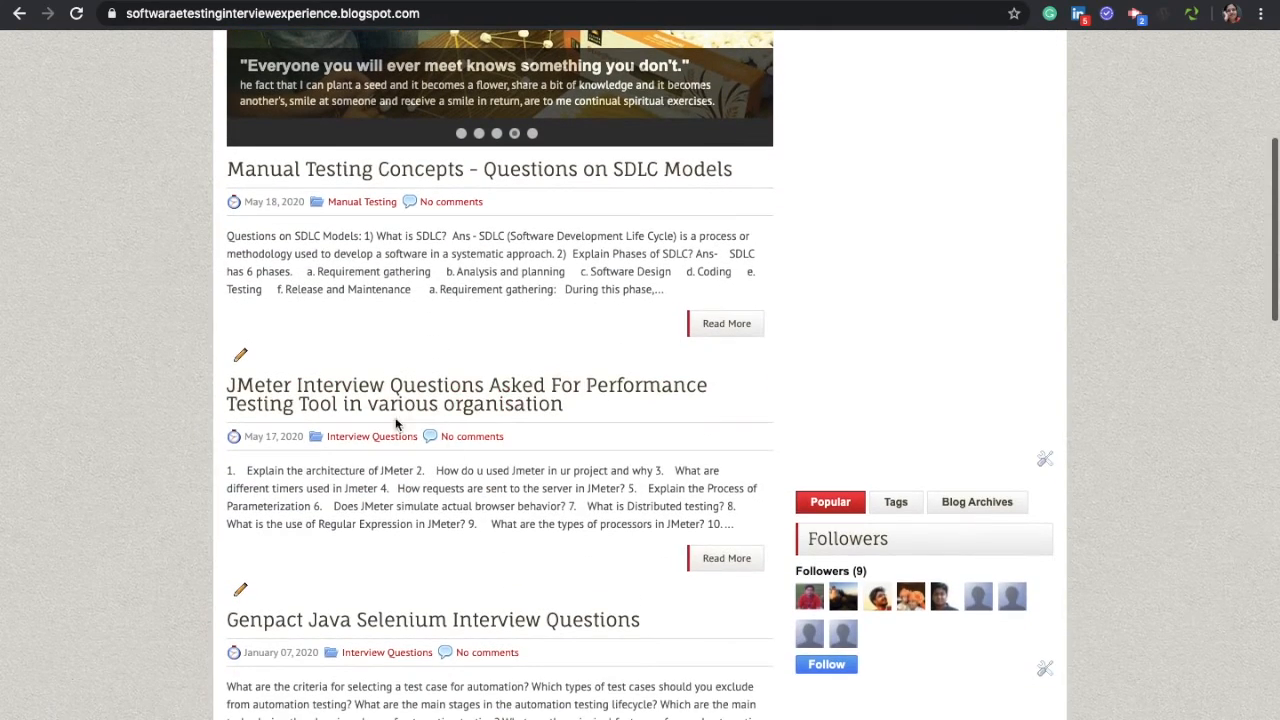
scroll(386, 502, down, 2)
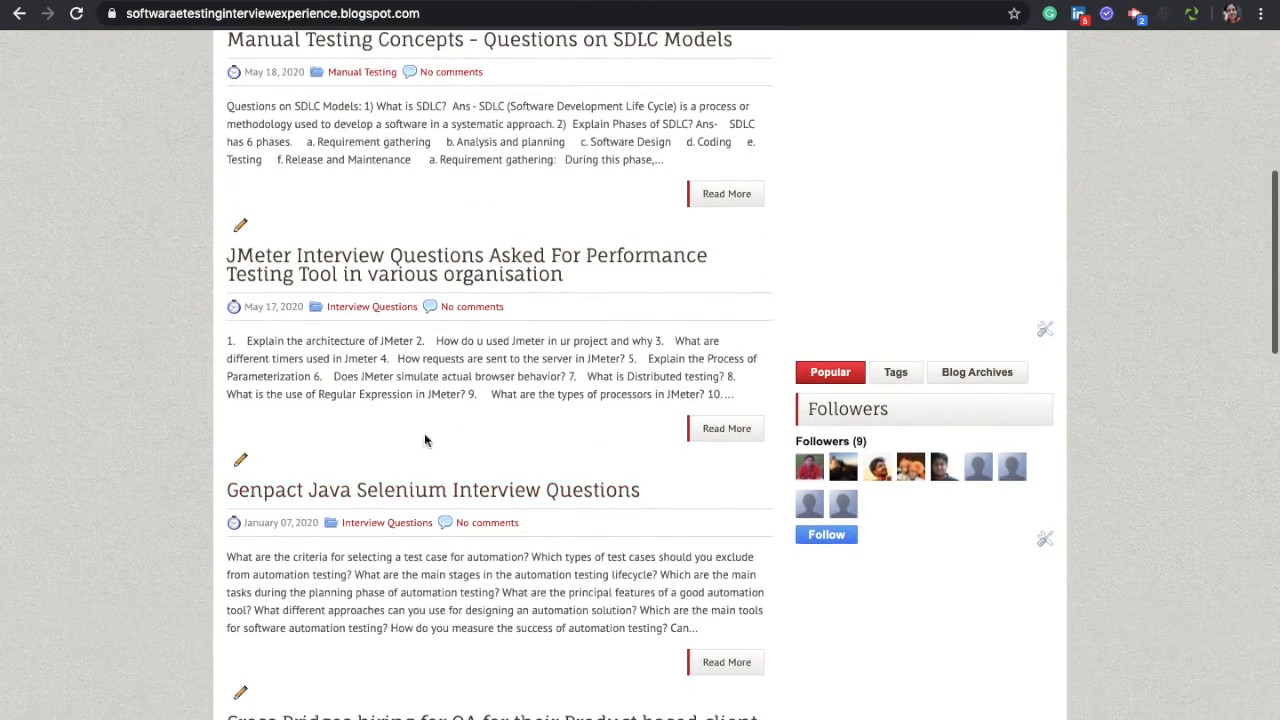
scroll(428, 398, up, 5)
scroll(428, 398, up, 2)
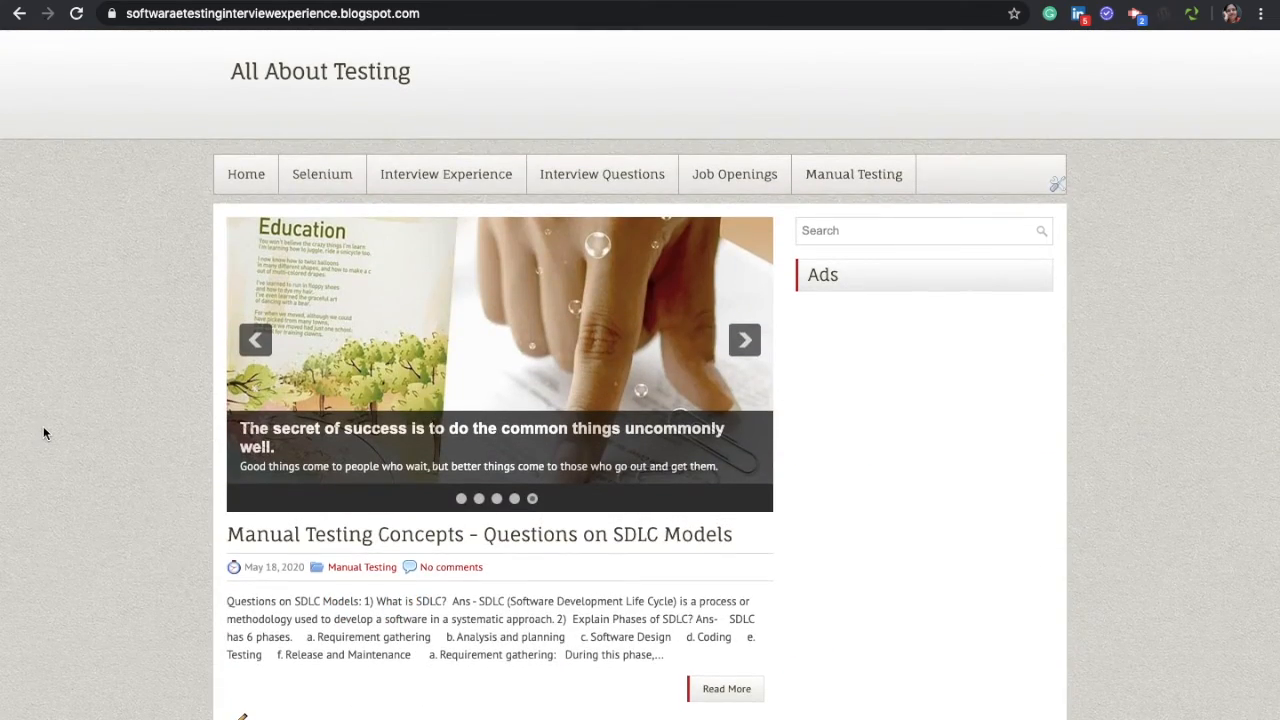
scroll(43, 426, down, 4)
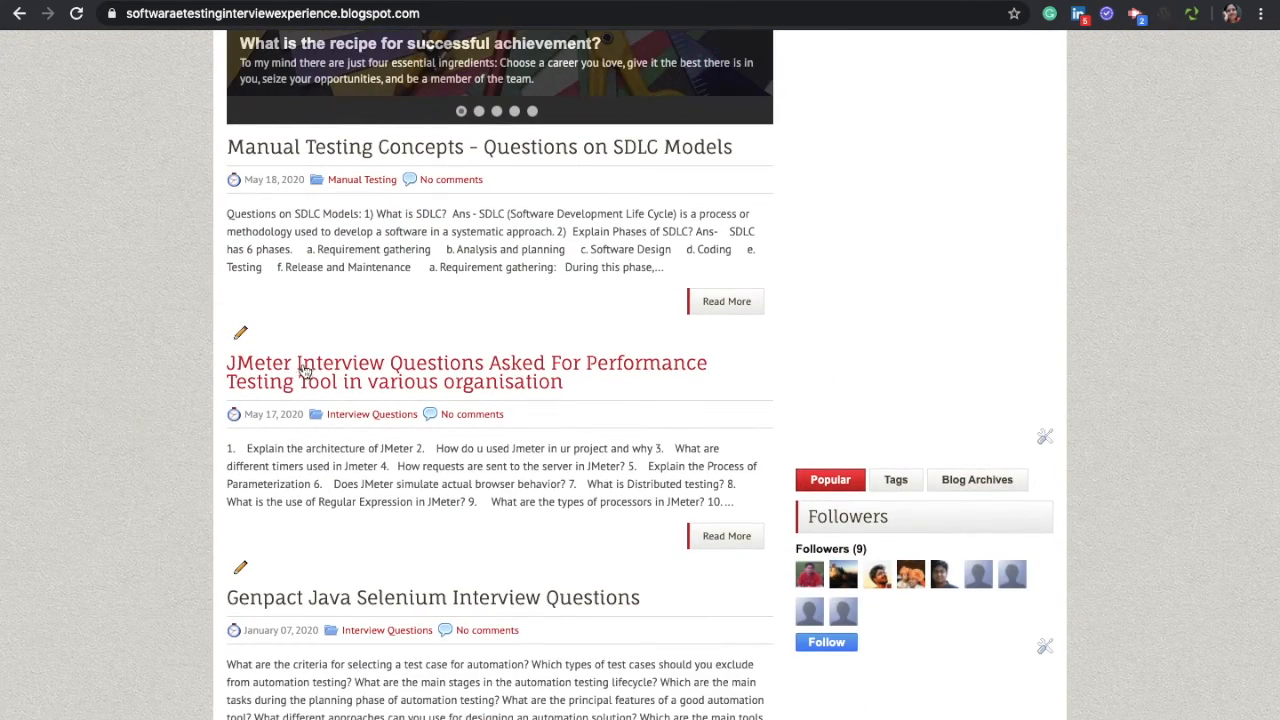
scroll(400, 365, up, 3)
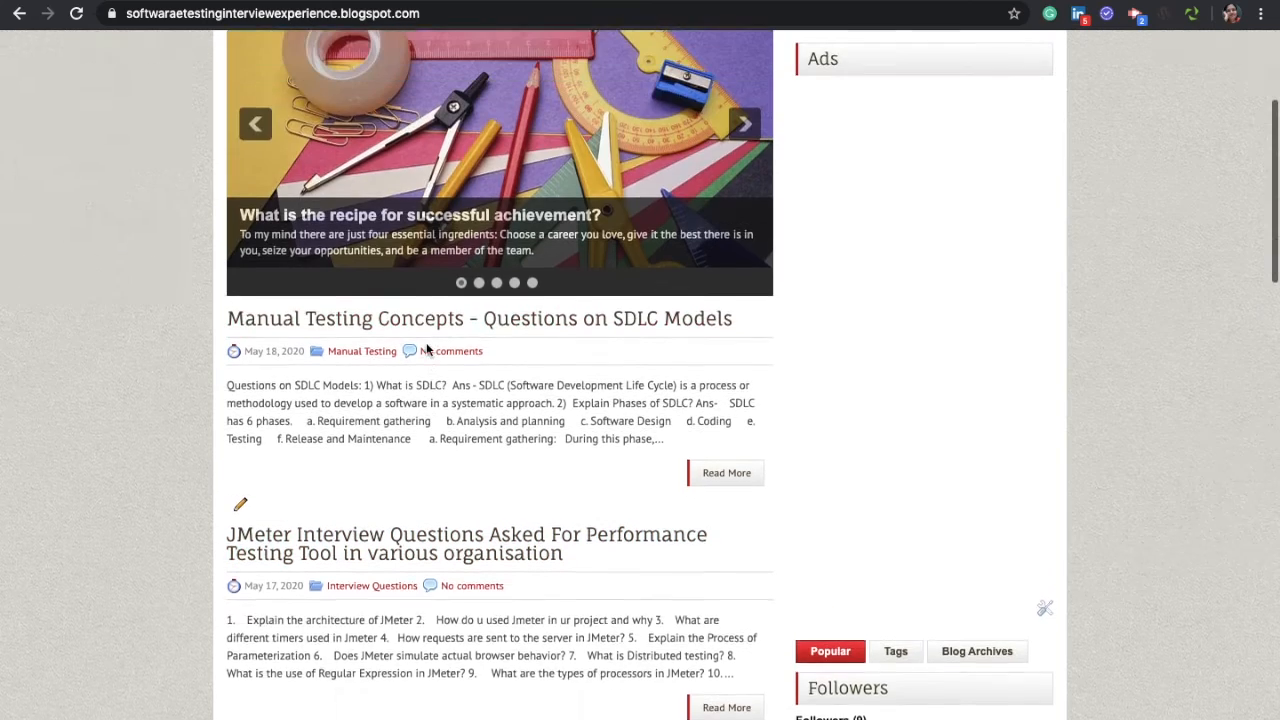
click(448, 13)
key(super+c)
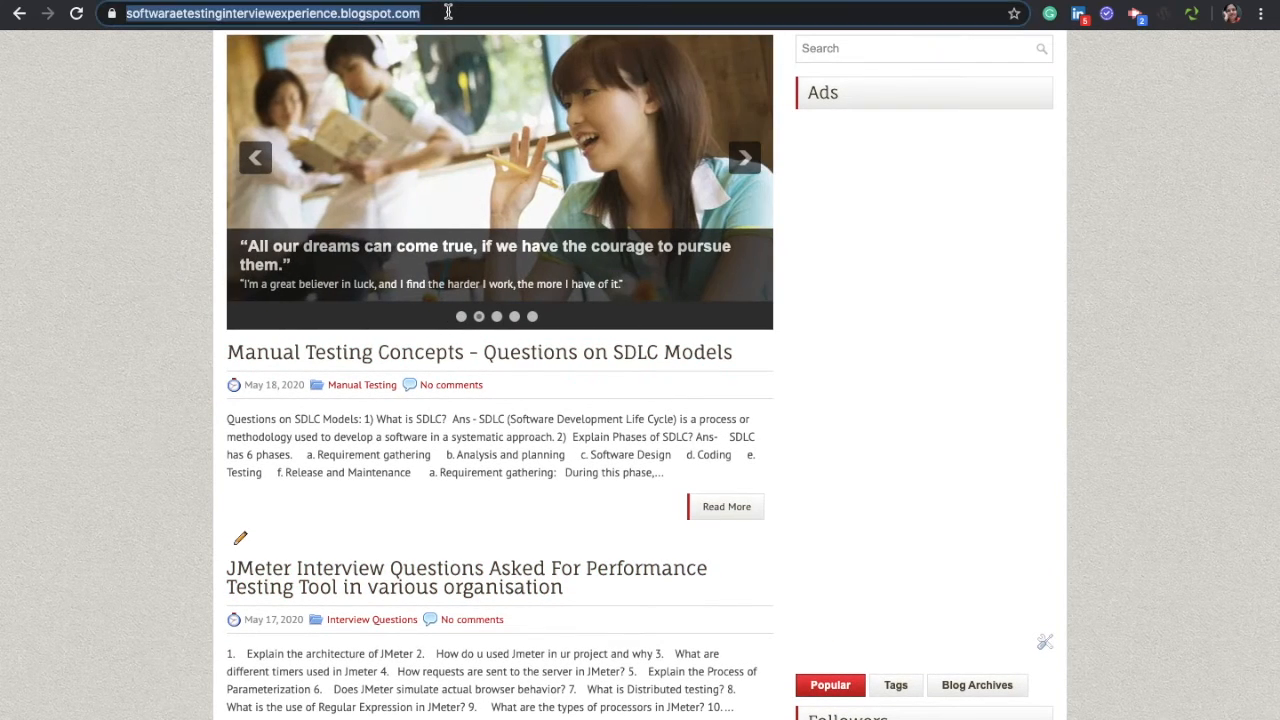
key(ctrl+Left)
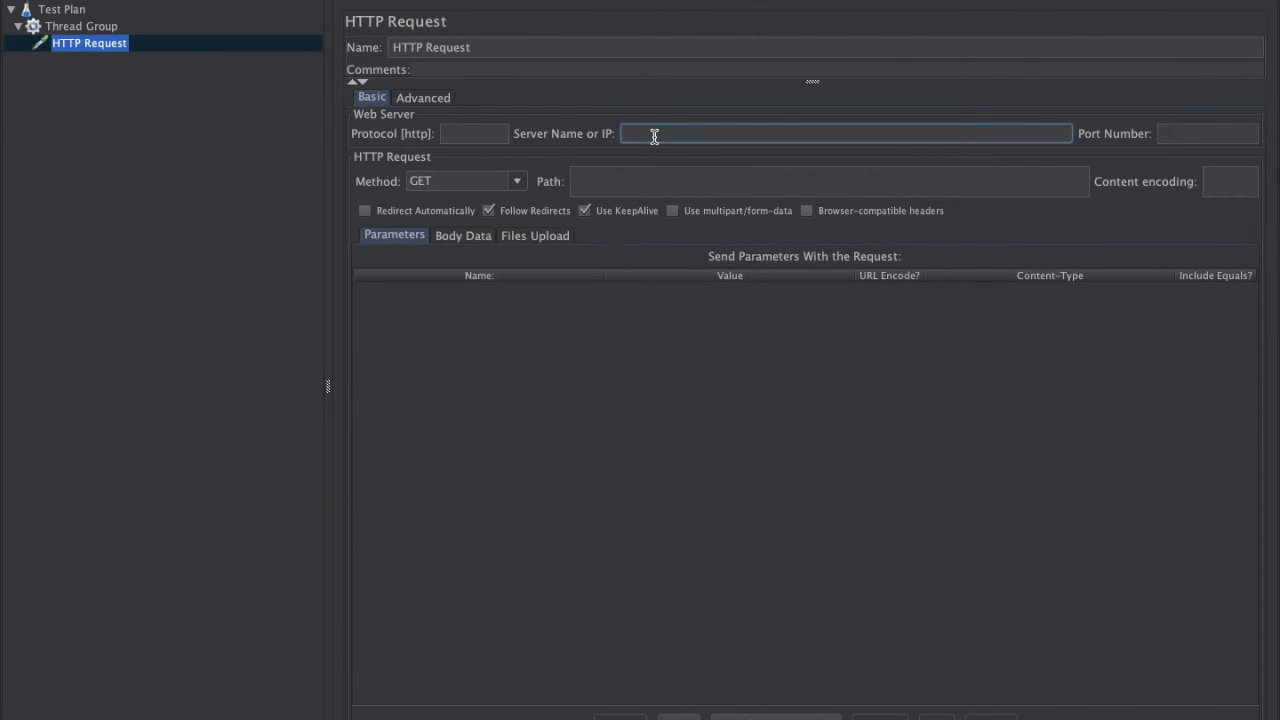
key(super+v)
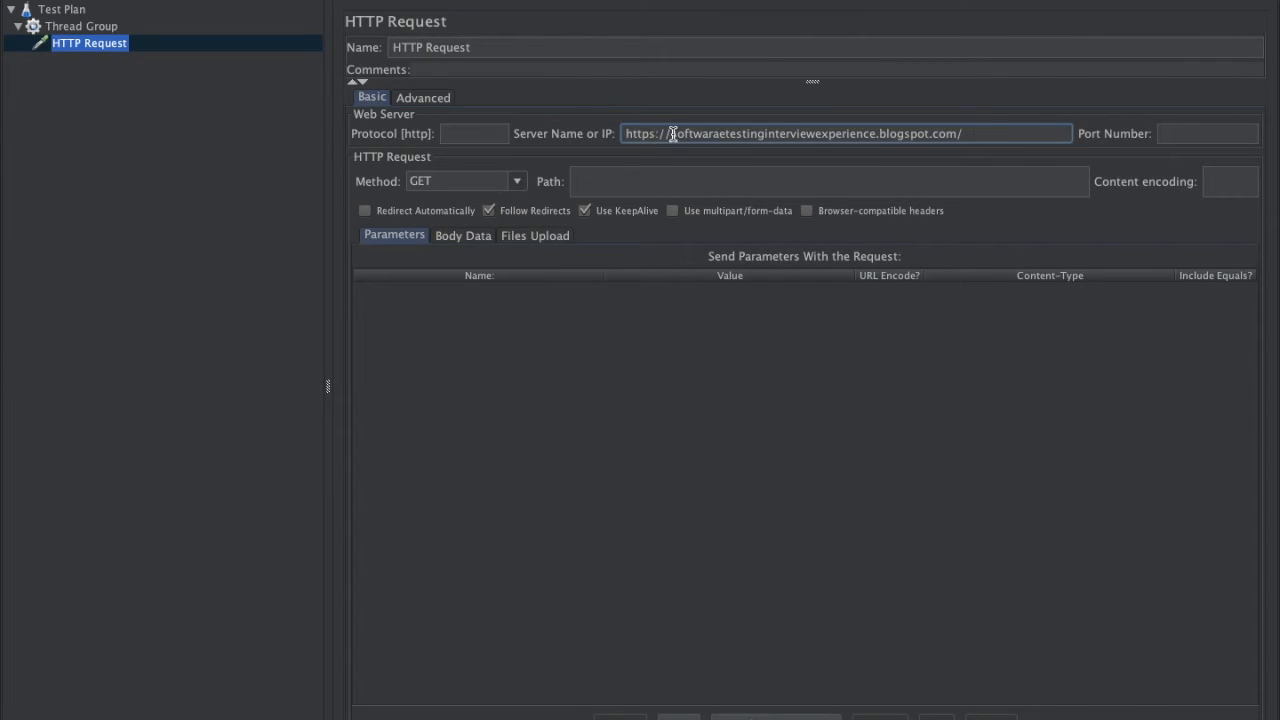
key(BackSpace)
key(BackSpace)
key(BackSpace)
key(BackSpace)
key(BackSpace)
key(BackSpace)
key(BackSpace)
key(BackSpace)
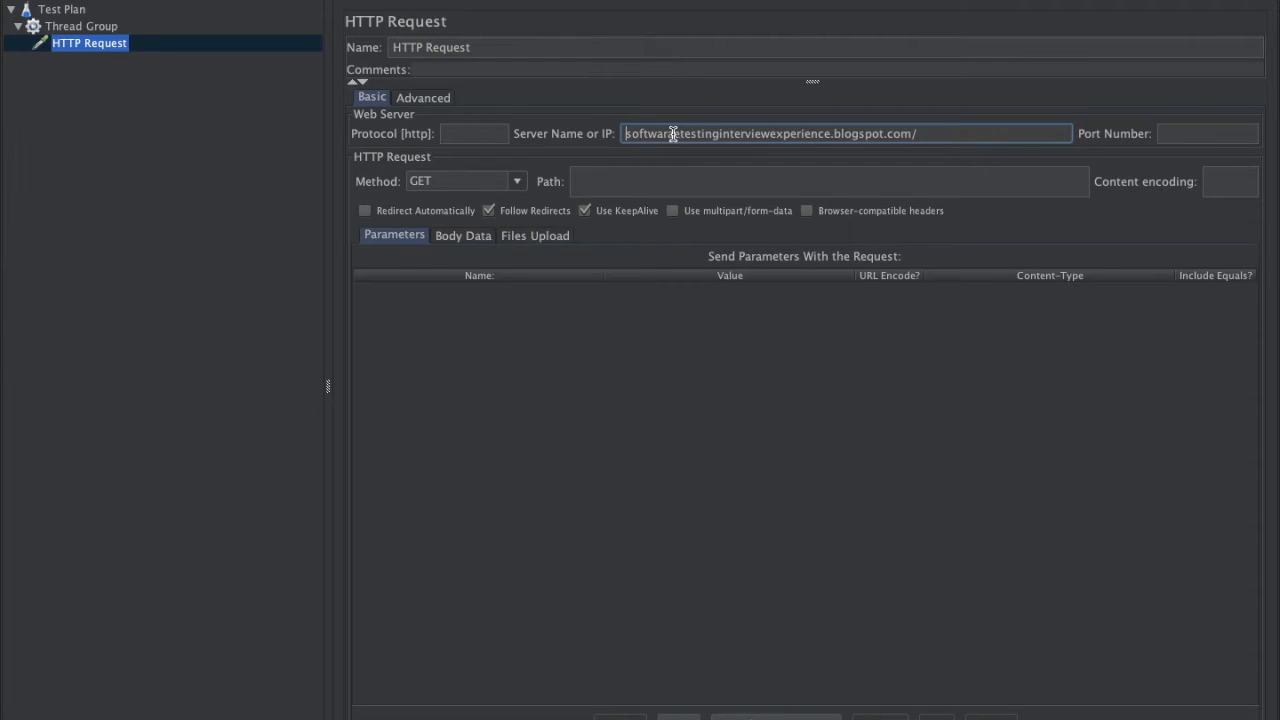
click(479, 137)
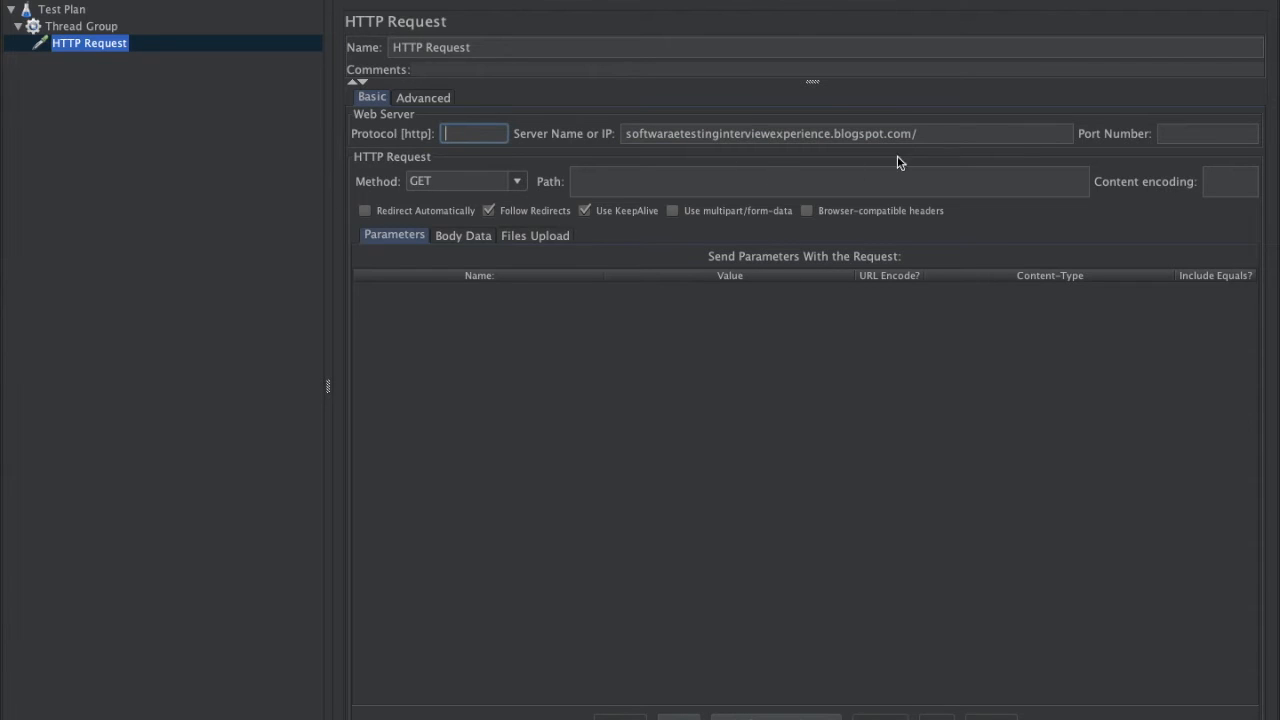
click(931, 134)
key(BackSpace)
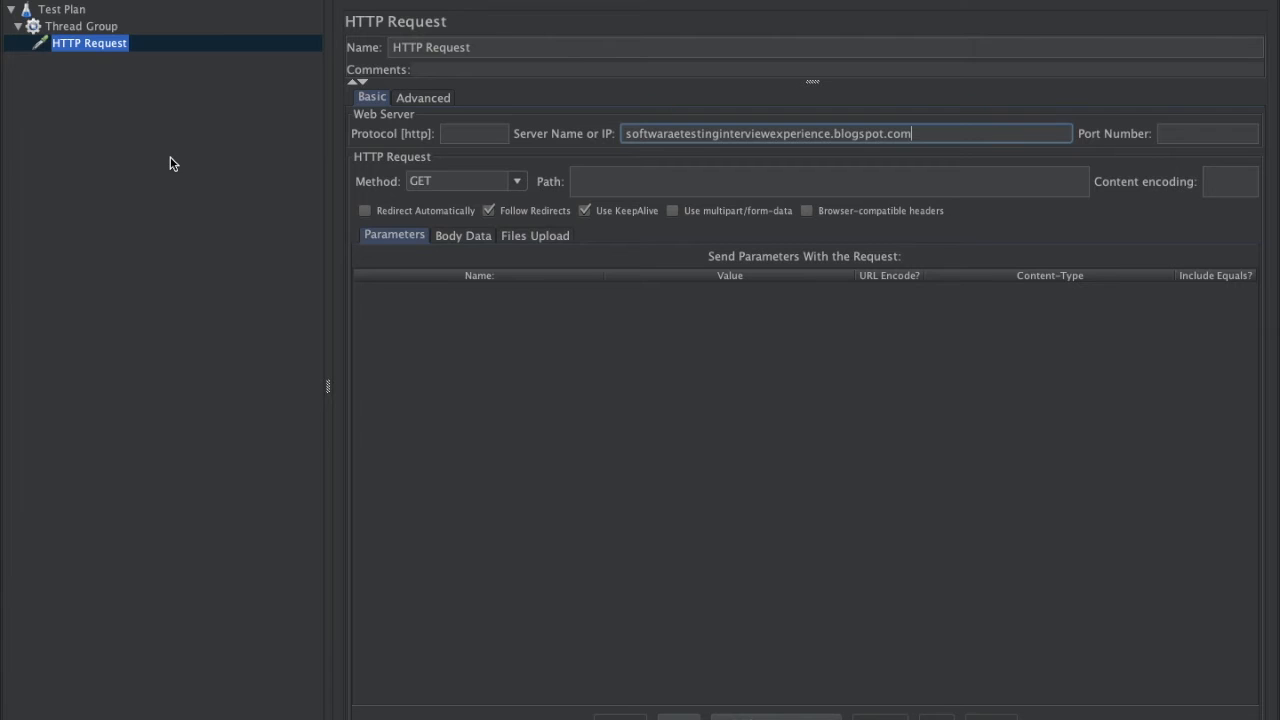
- Add a Constant Timer under the Thread Group
click(90, 30)
right_click(90, 35)
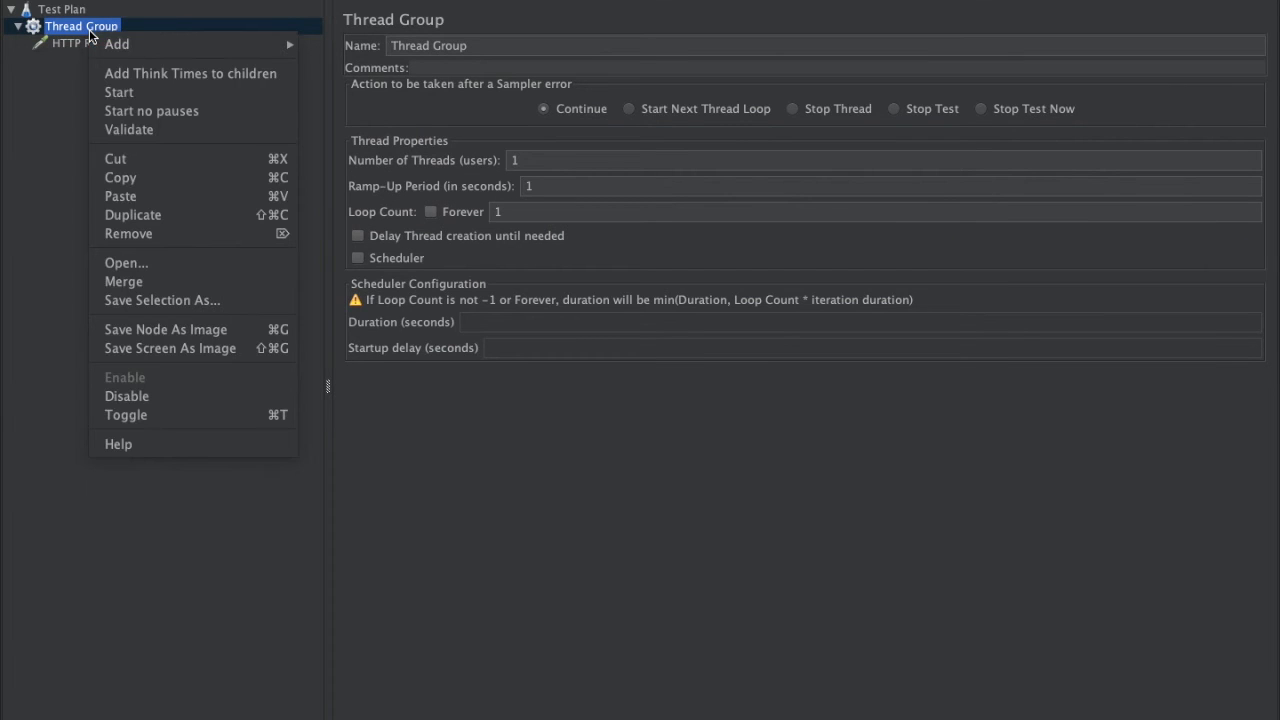
mouse_move(225, 44)
mouse_move(369, 144)
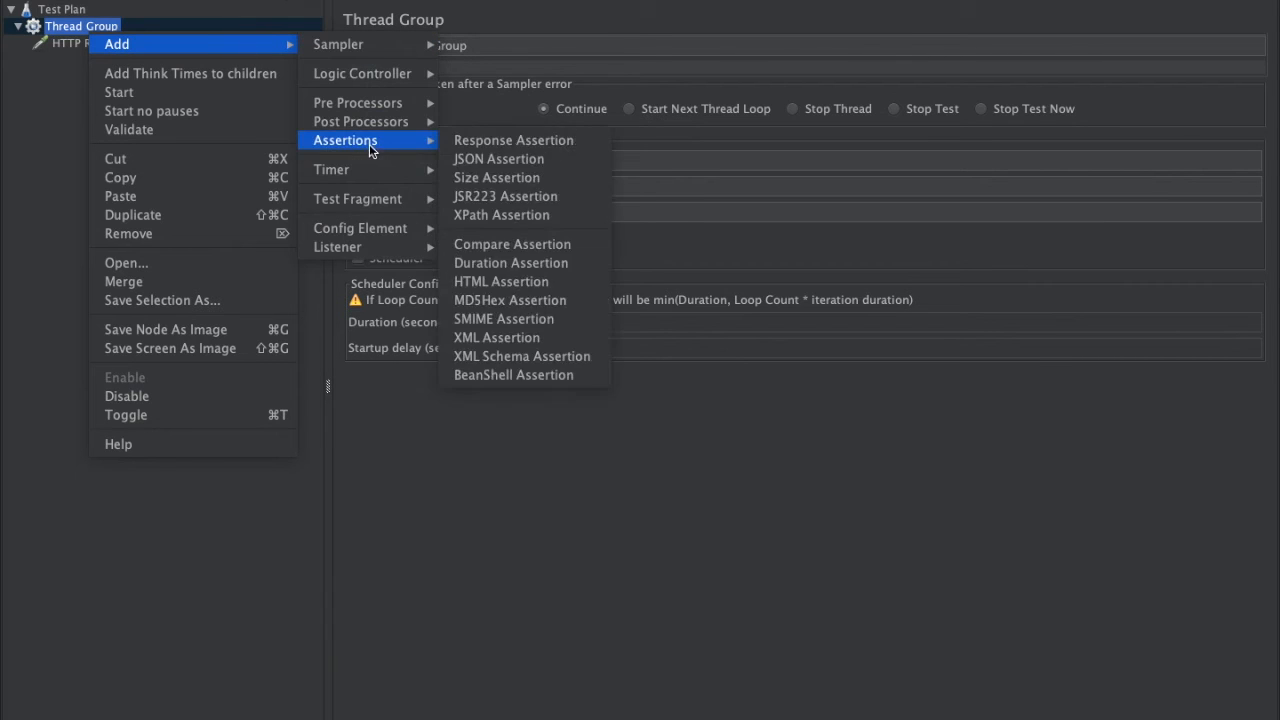
mouse_move(345, 170)
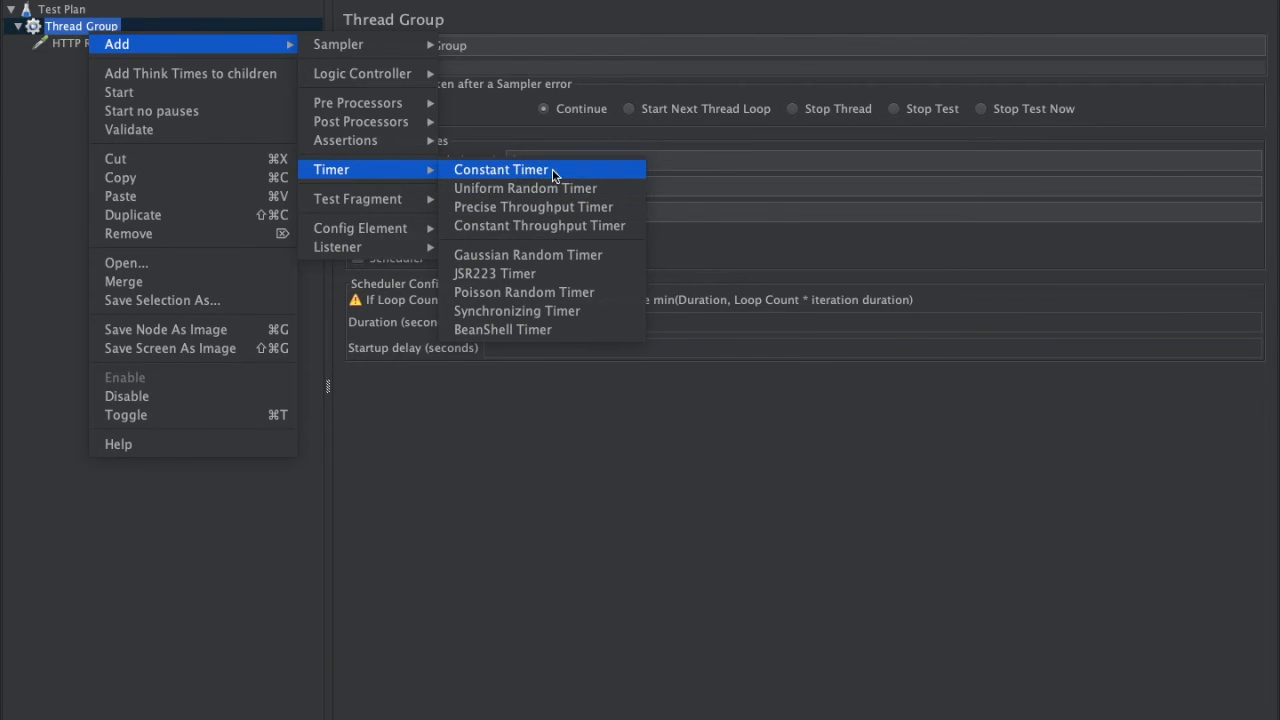
click(505, 172)
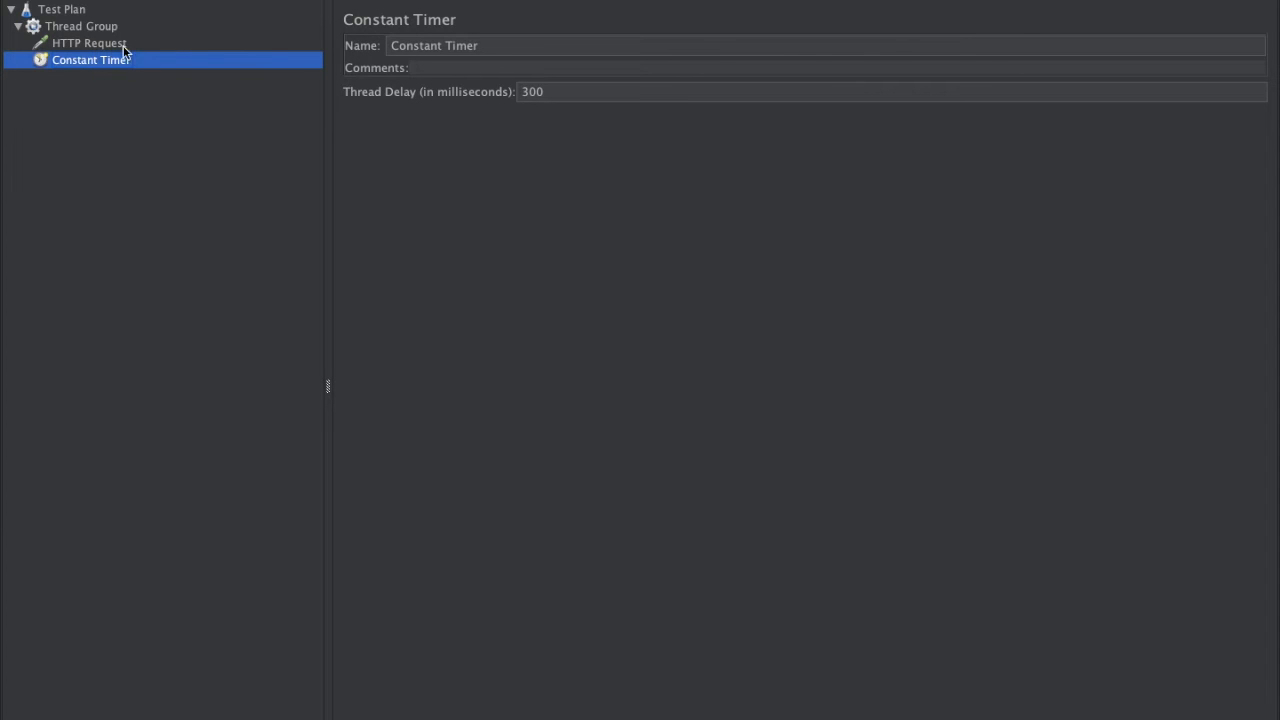
click(130, 163)
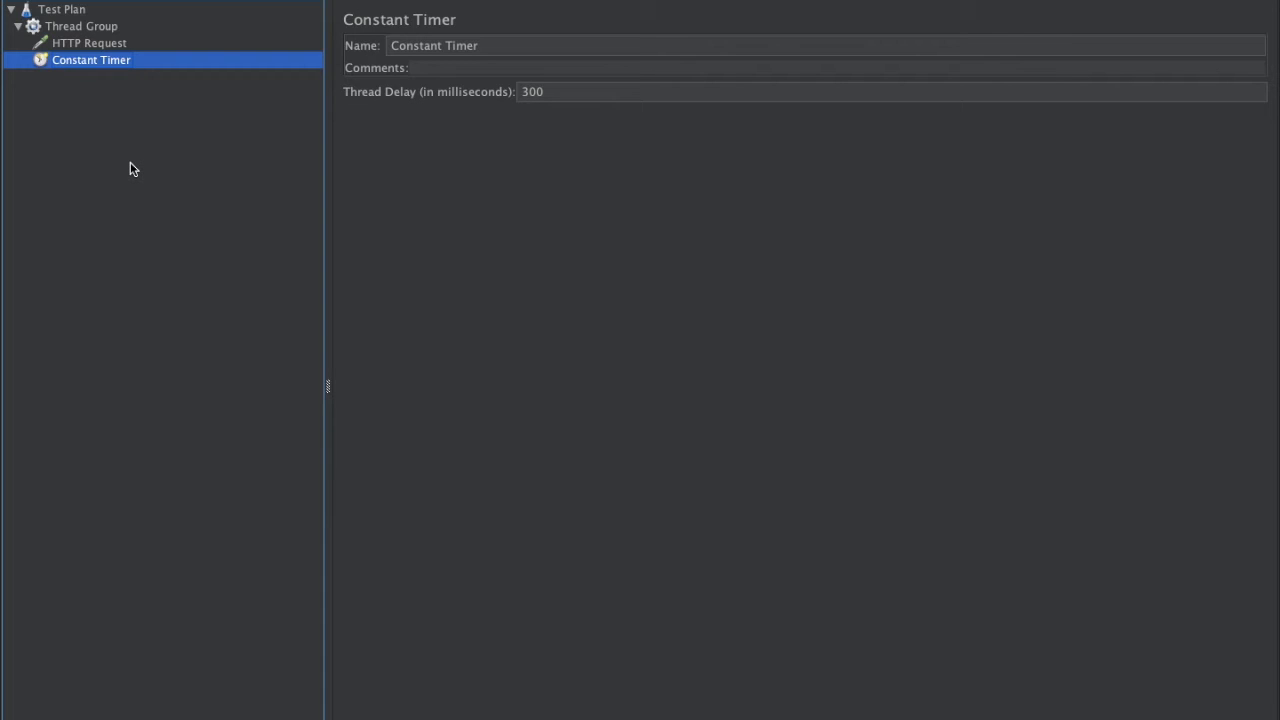
- Add a Response Assertion under the HTTP Request sampler
click(96, 44)
right_click(96, 44)
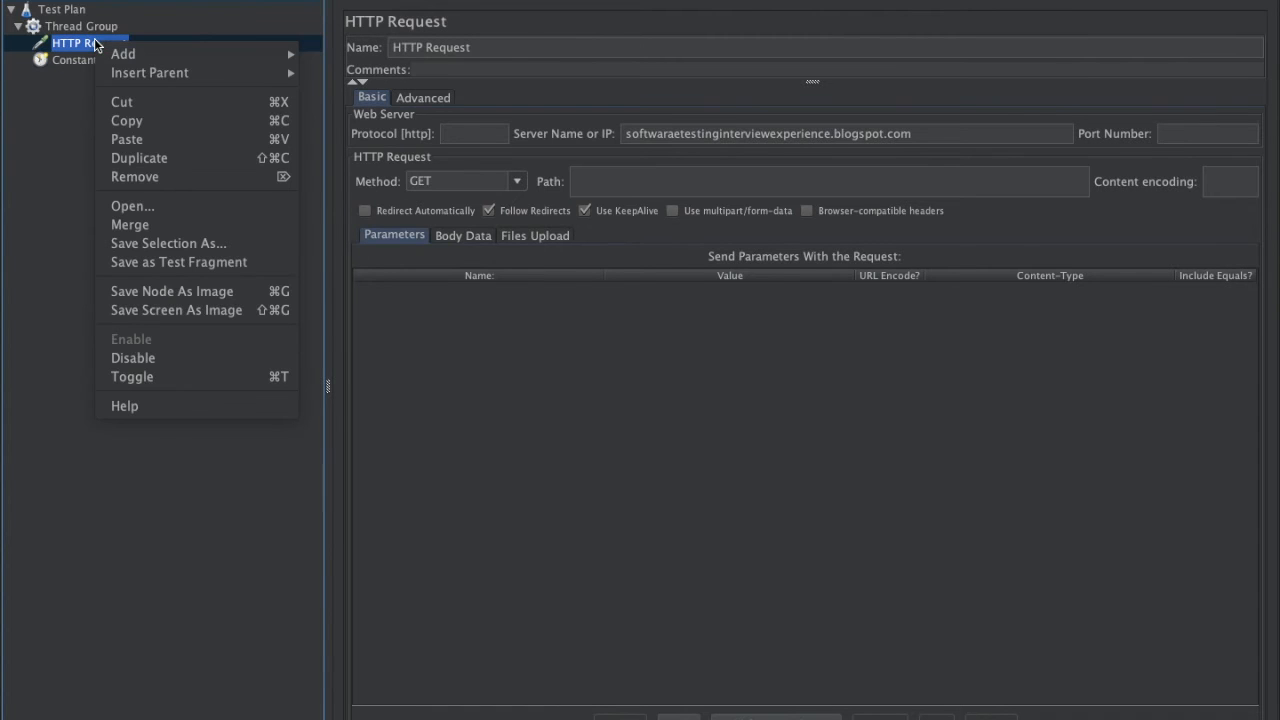
mouse_move(157, 57)
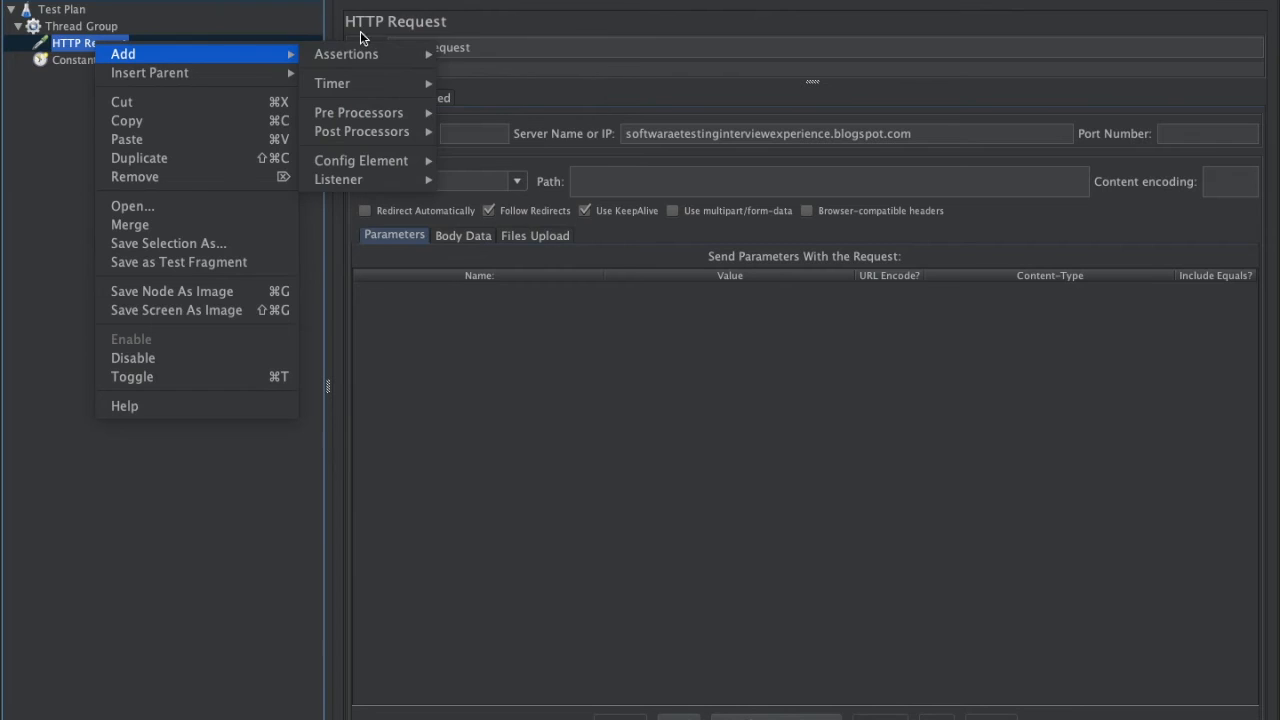
mouse_move(362, 56)
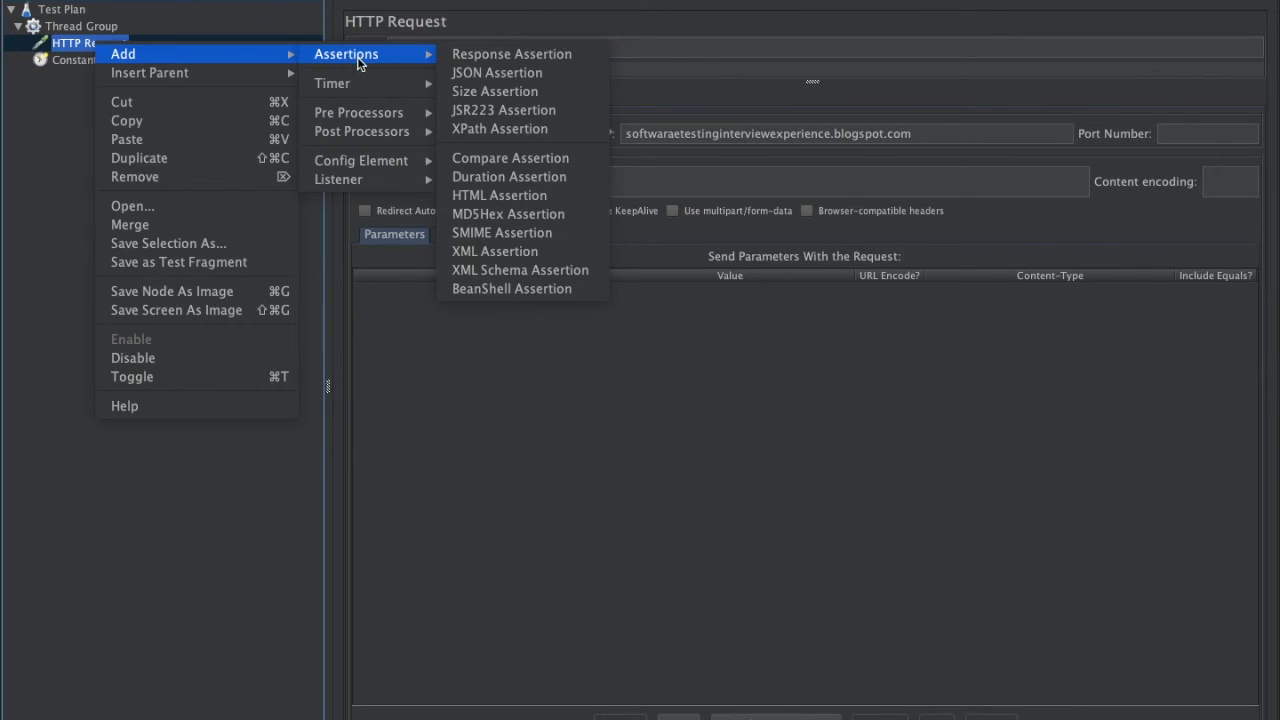
click(543, 63)
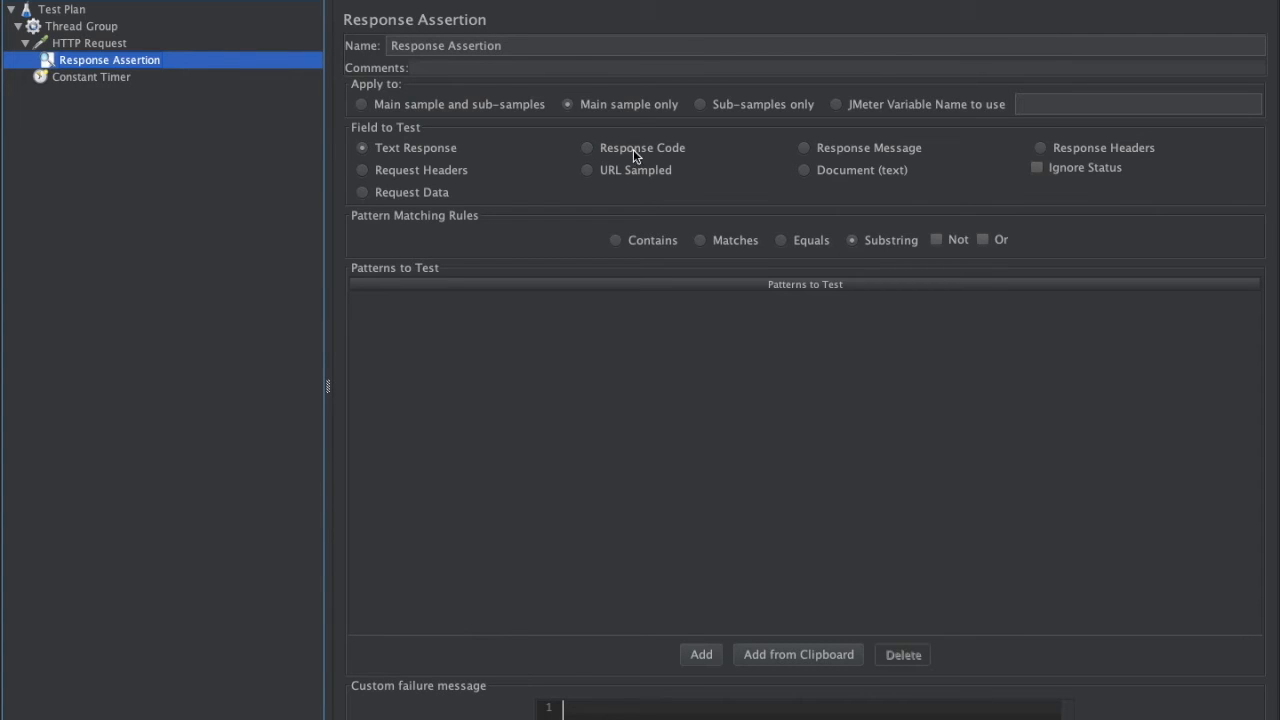
- Configure the Response Assertion to test that the Response Code equals the pattern 200
click(590, 154)
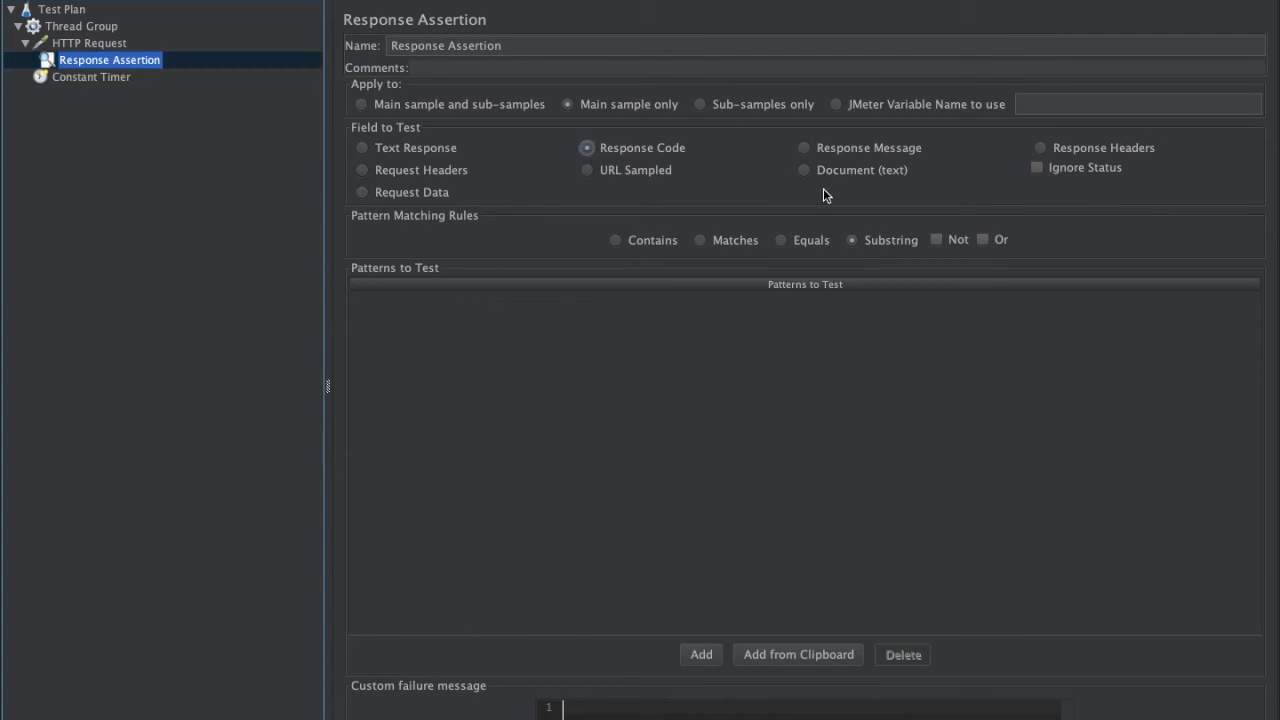
click(781, 243)
click(701, 654)
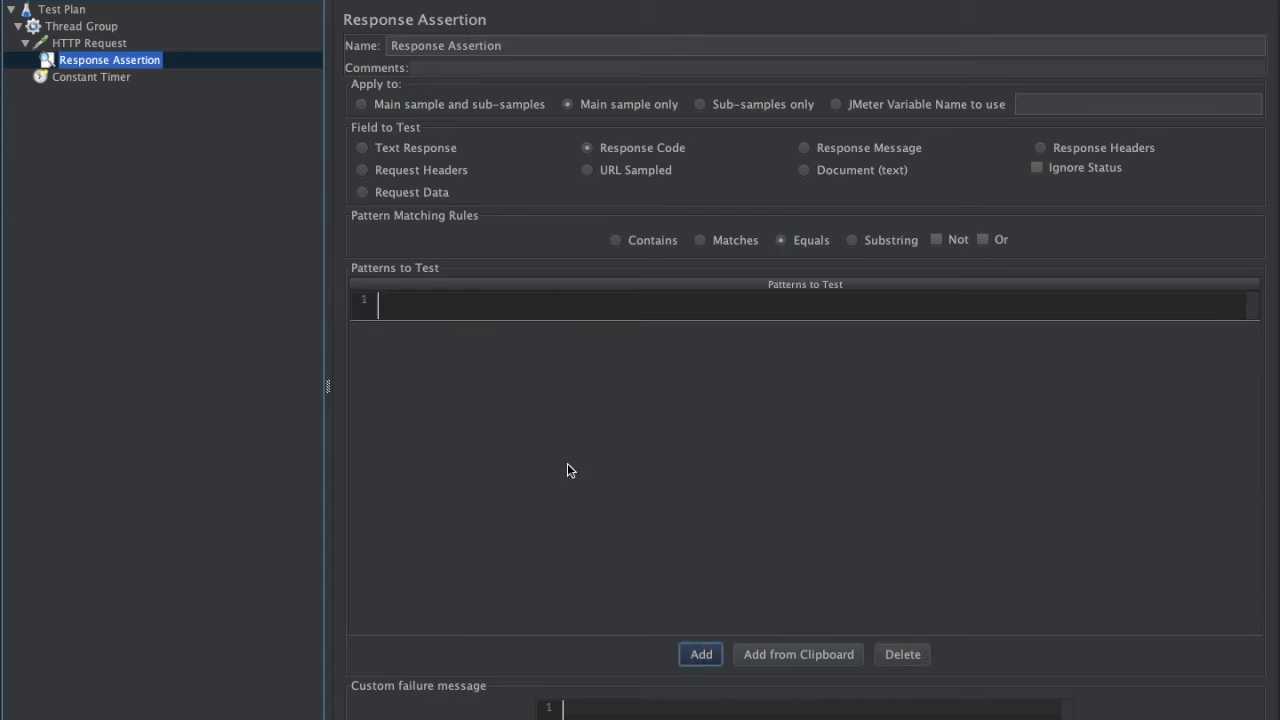
click(463, 300)
click(463, 300)
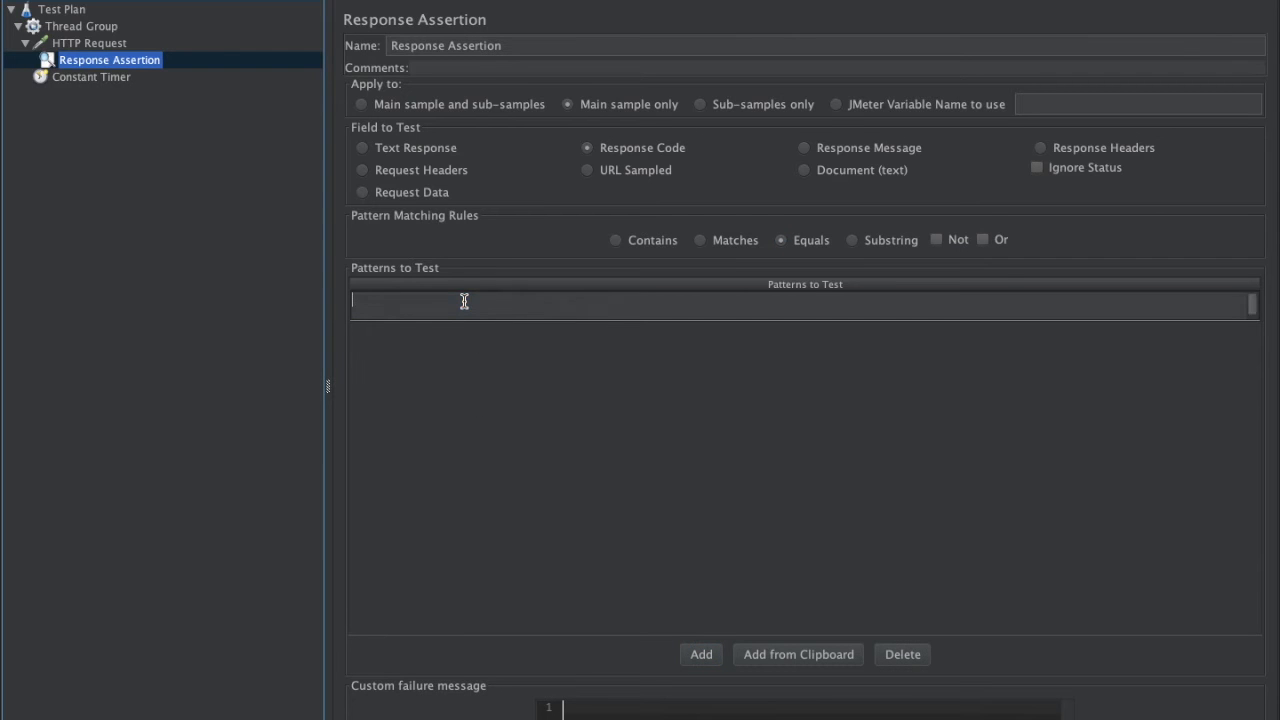
text(200)
click(703, 242)
click(783, 242)
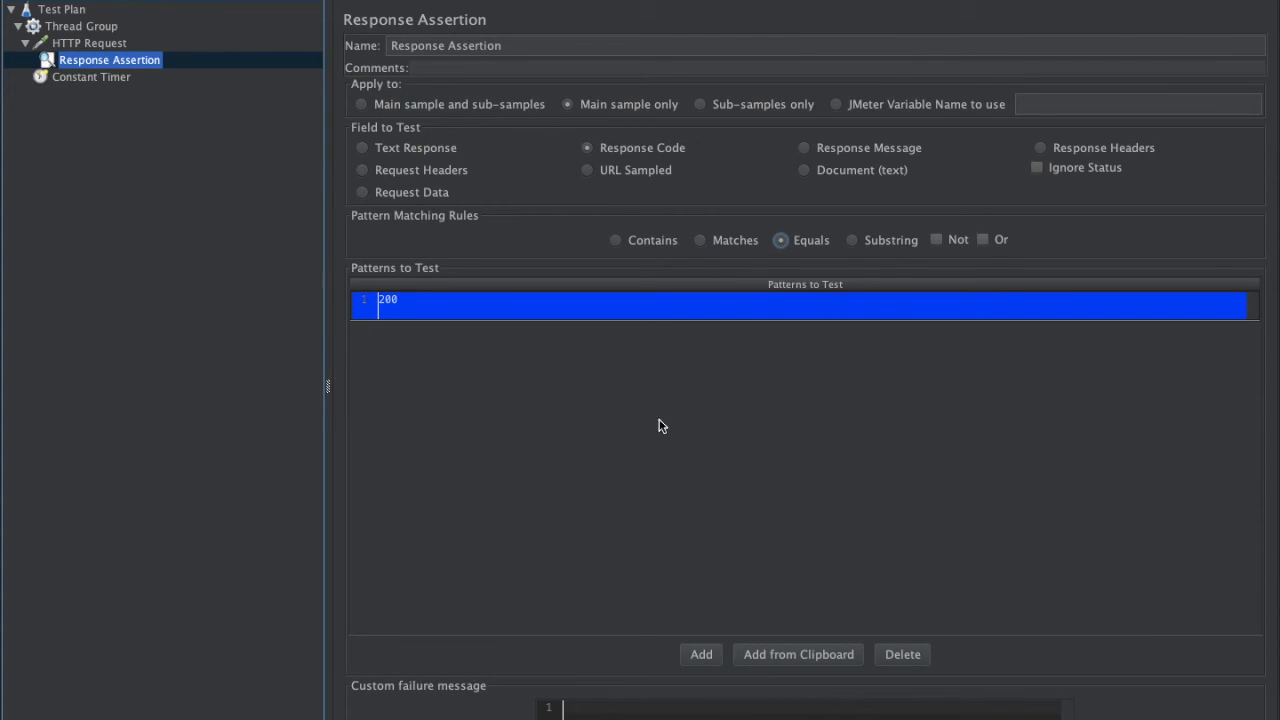
- Add a JSR223 PreProcessor under the Thread Group
click(81, 26)
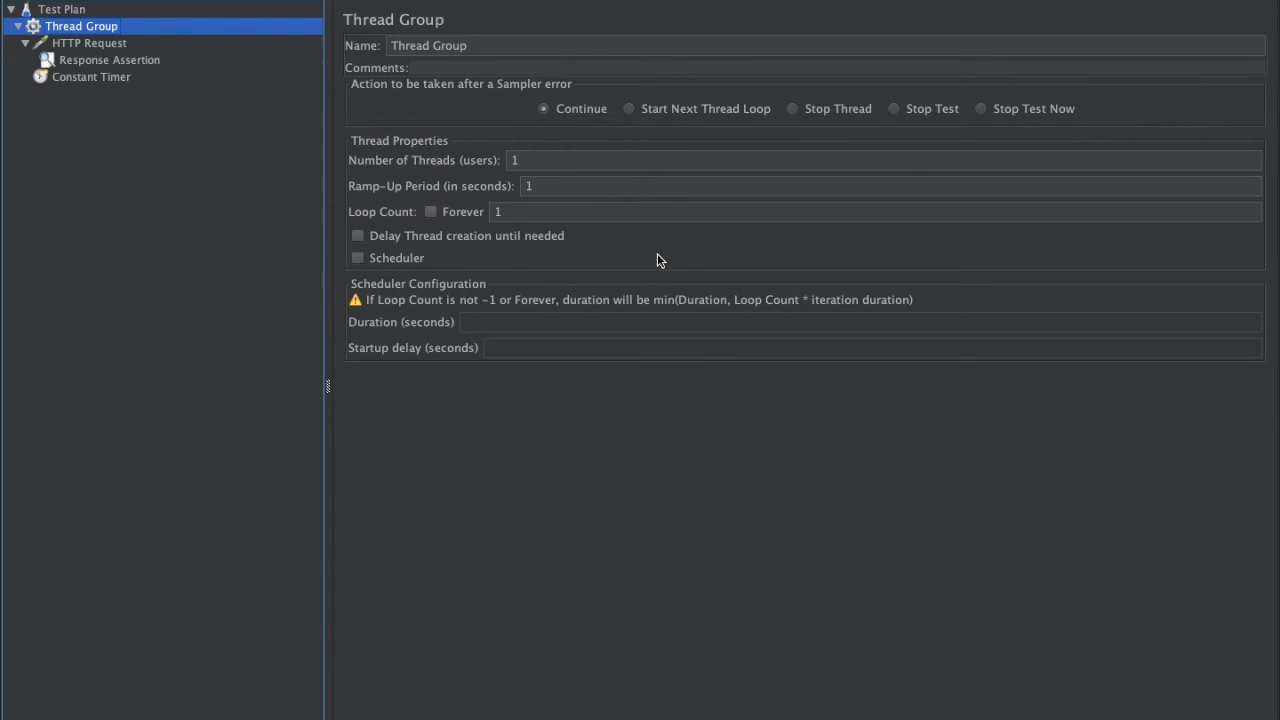
right_click(95, 32)
mouse_move(140, 43)
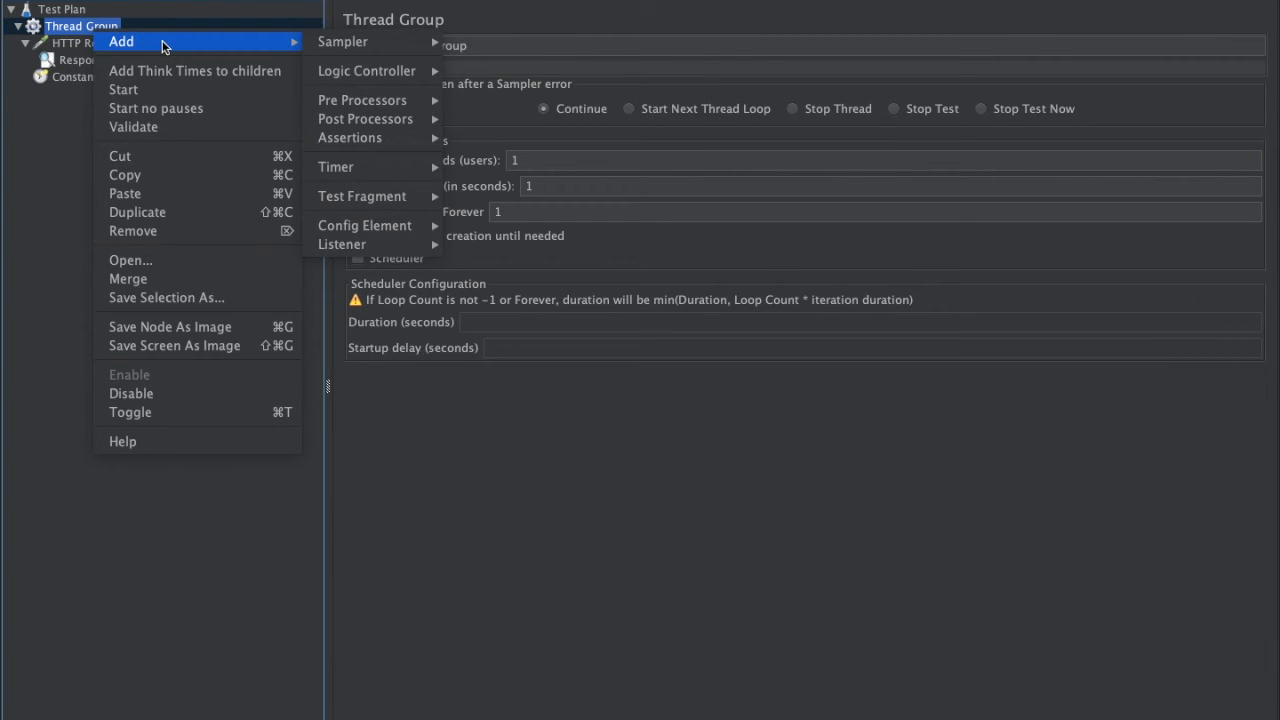
mouse_move(383, 104)
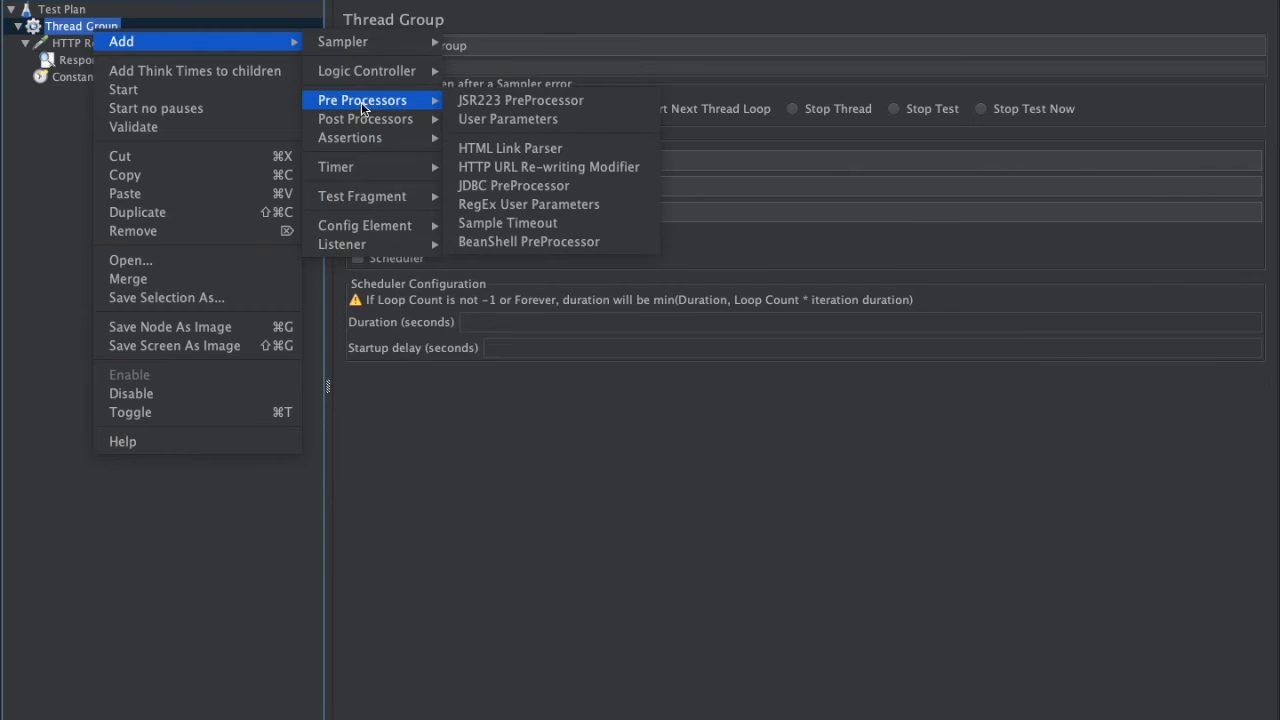
click(502, 104)
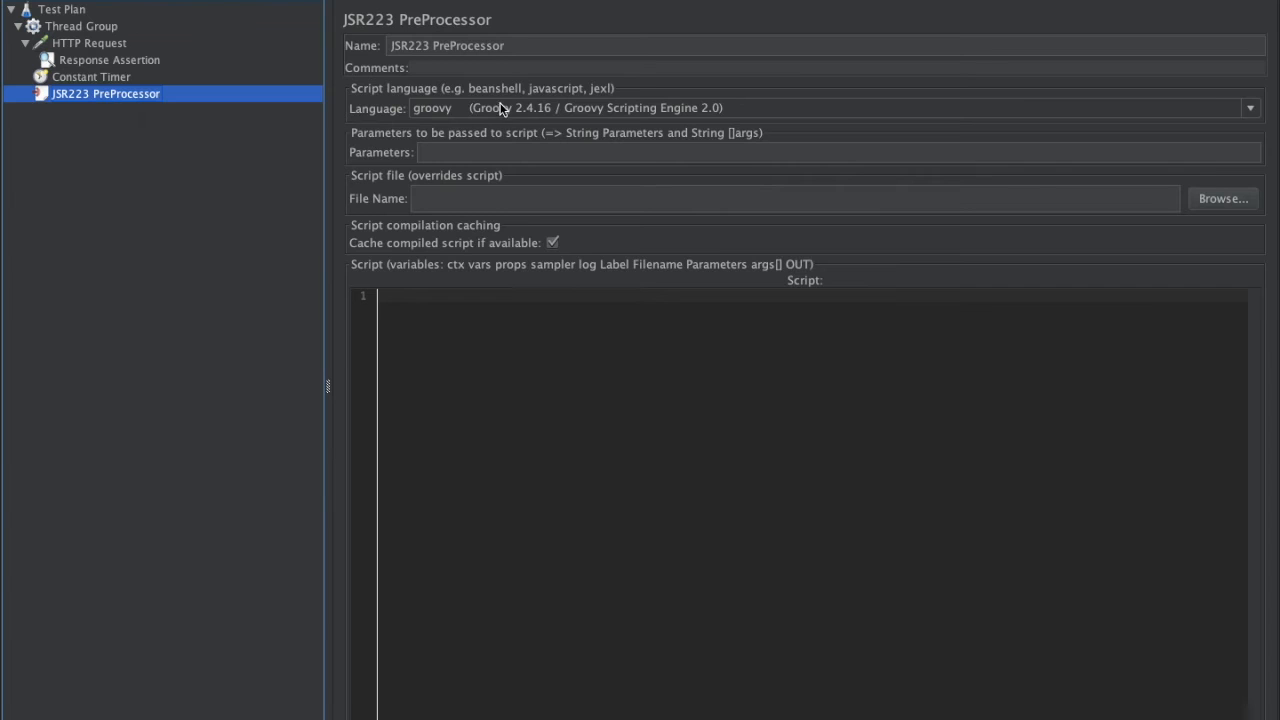
- Add a JSR223 PostProcessor under the Thread Group and check its available script languages, keeping groovy
click(83, 27)
right_click(83, 30)
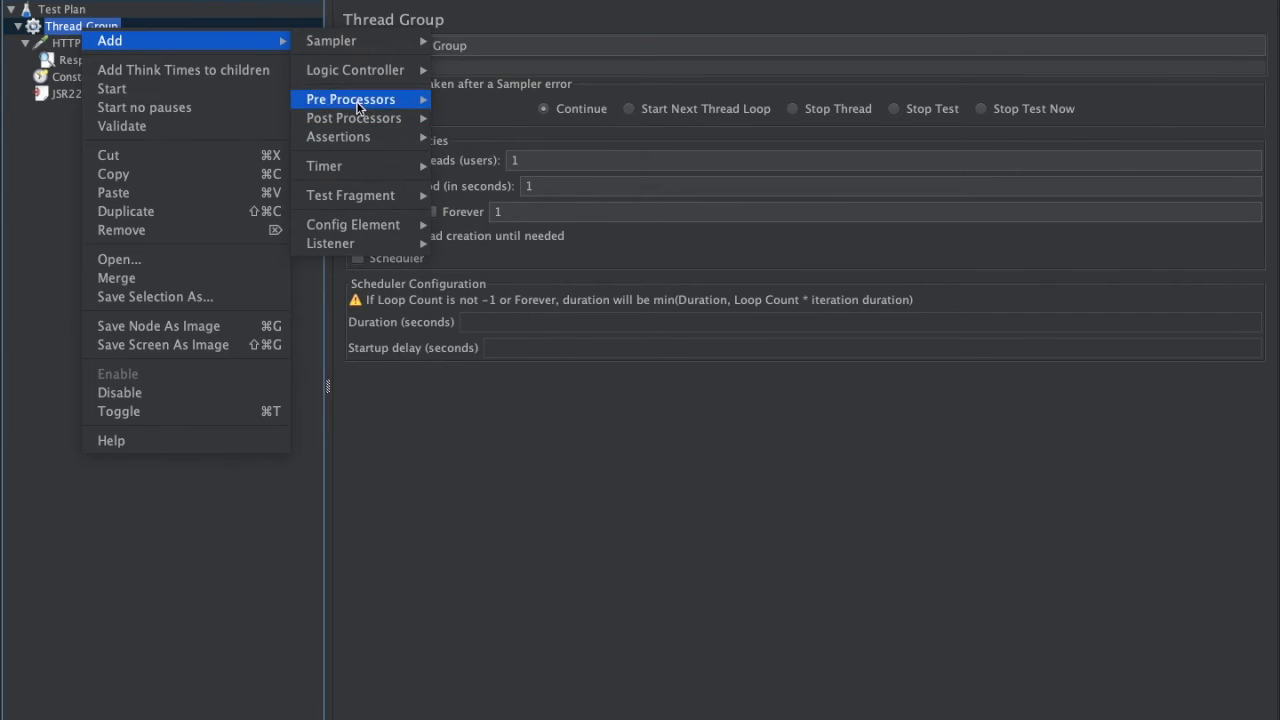
mouse_move(358, 121)
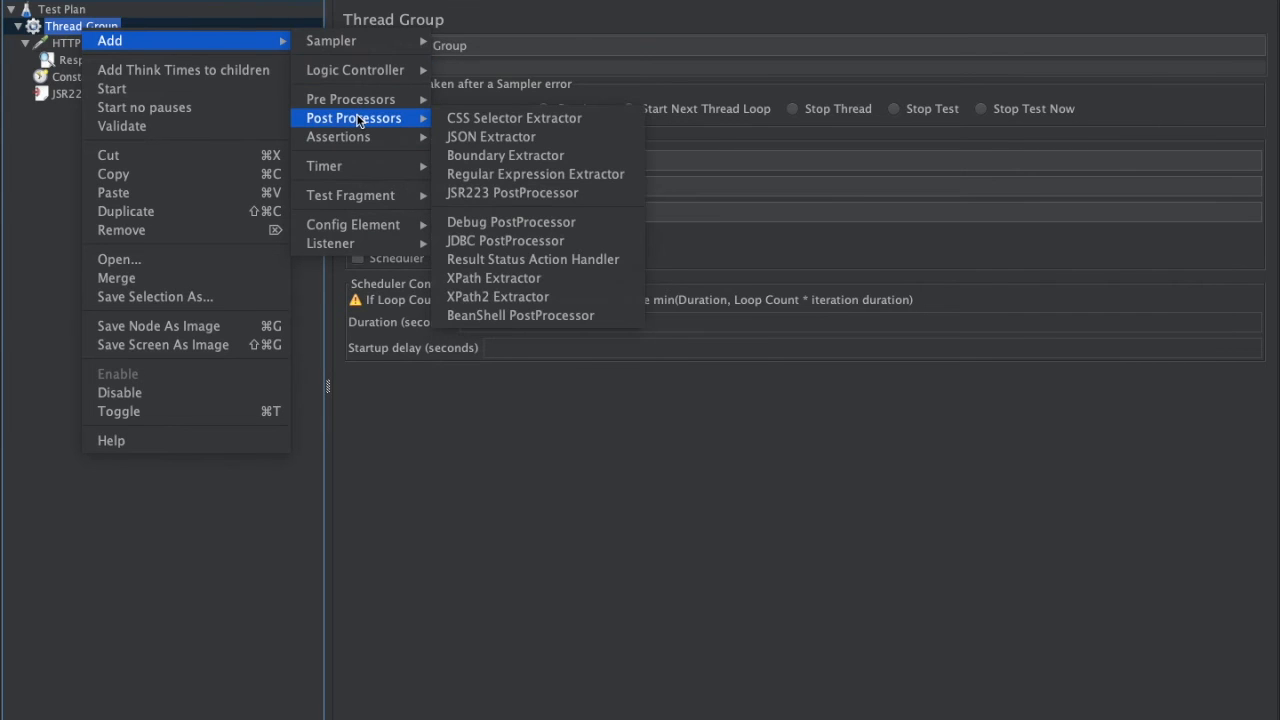
click(490, 192)
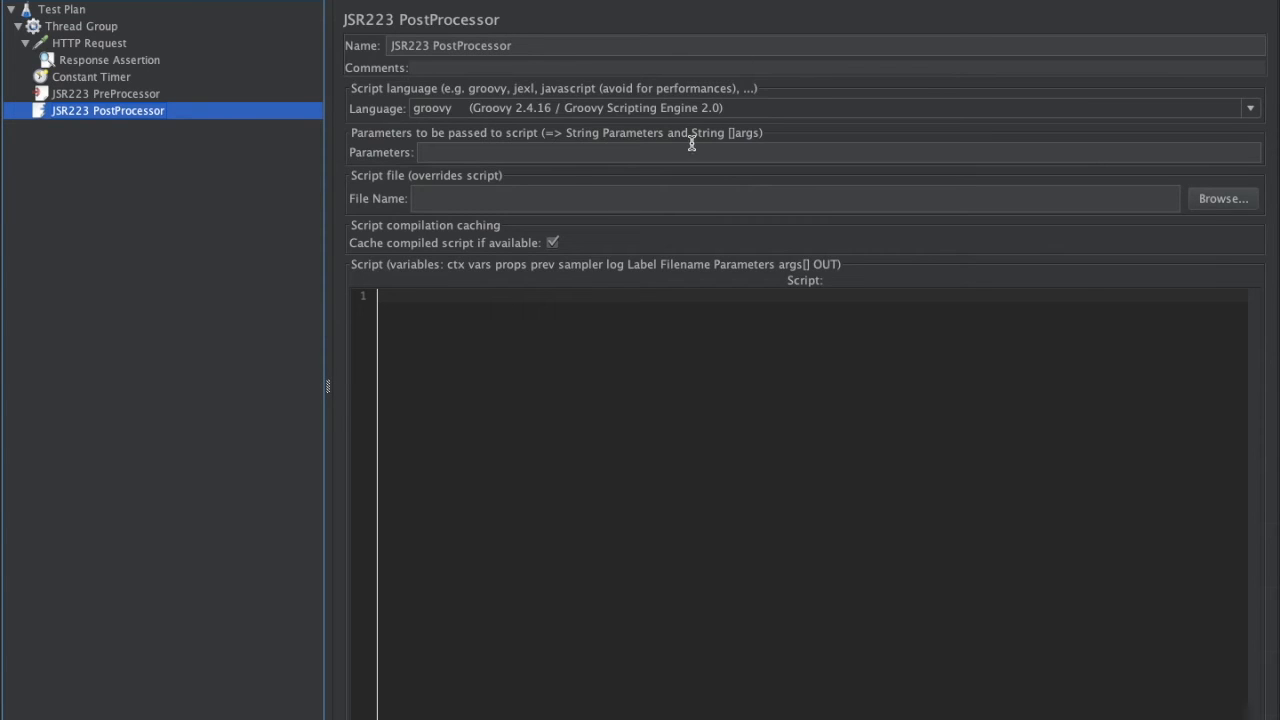
click(703, 110)
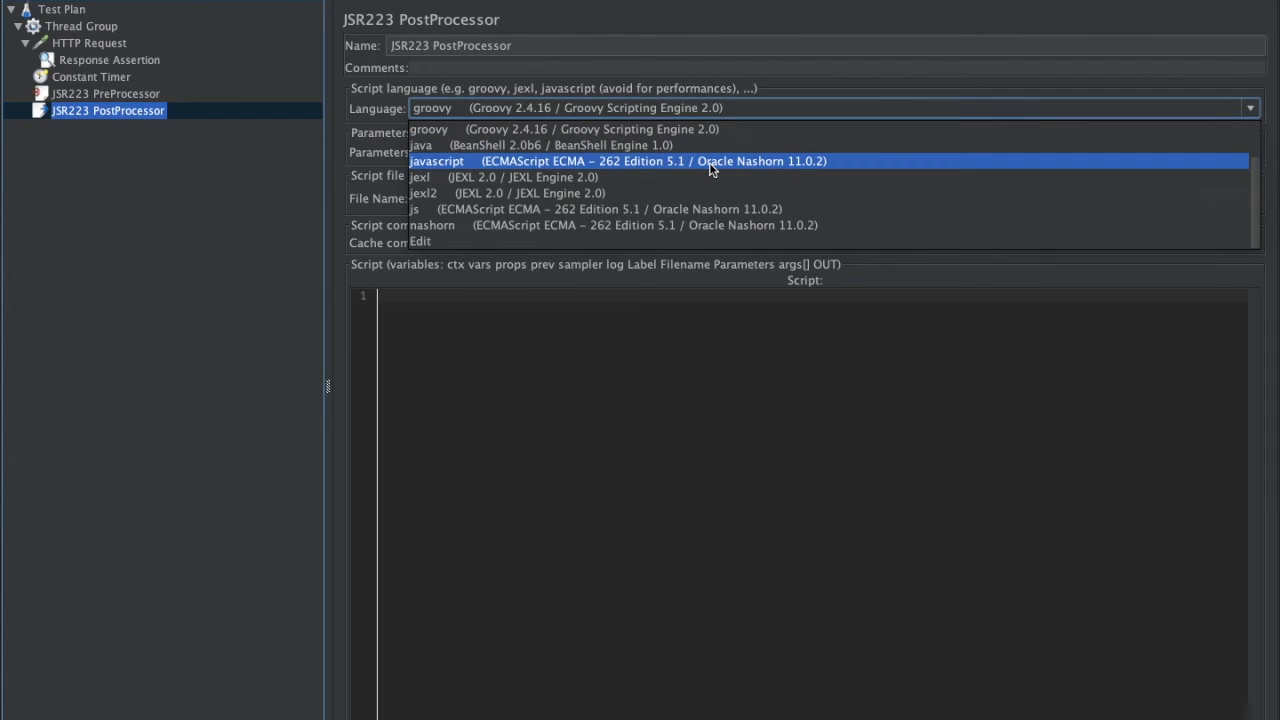
click(621, 320)
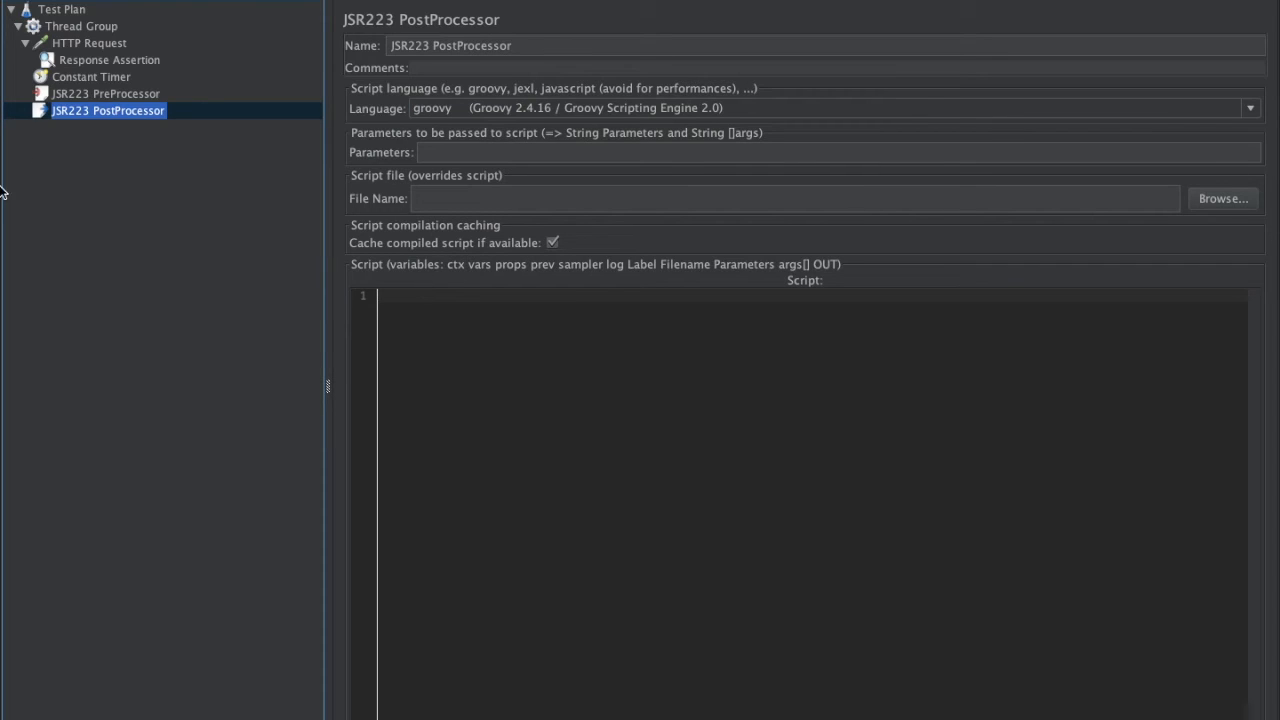
- Write the script log.info("I am pre-processor") in the JSR223 PreProcessor and copy it
click(105, 94)
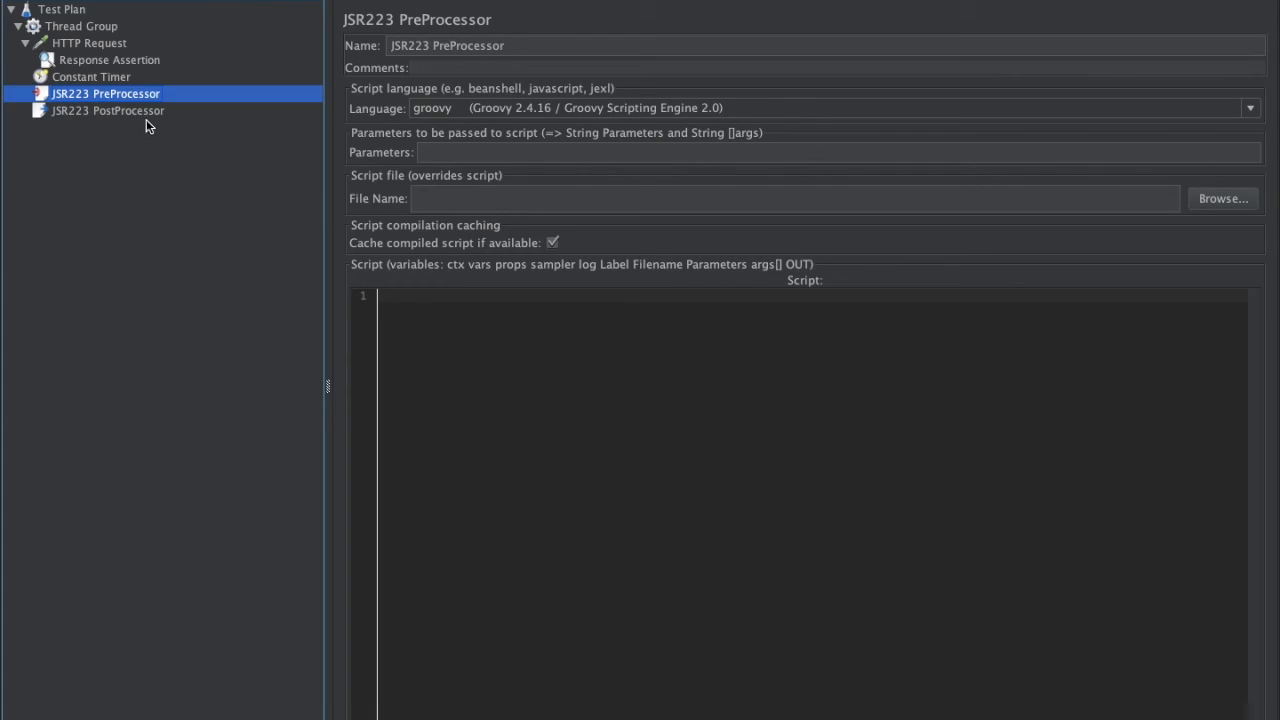
click(416, 300)
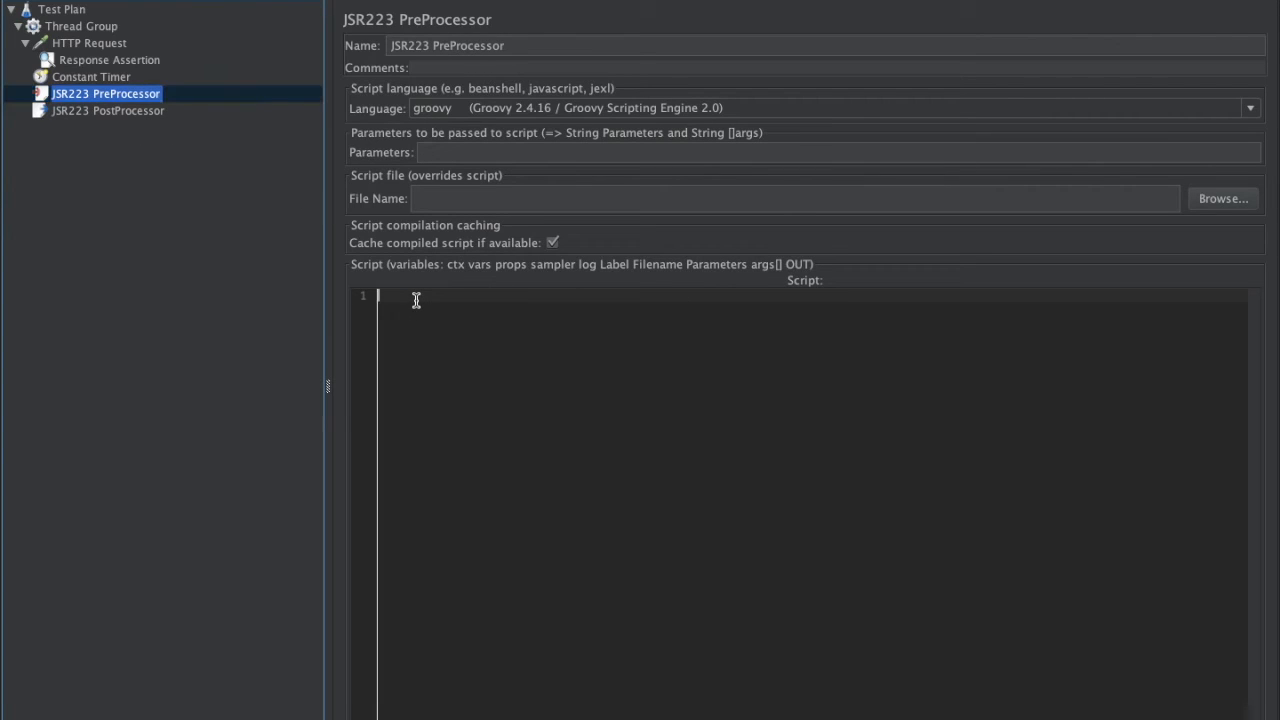
text(log.info("I am pre-processor"))
key(ctrl+a)
key(ctrl+c)
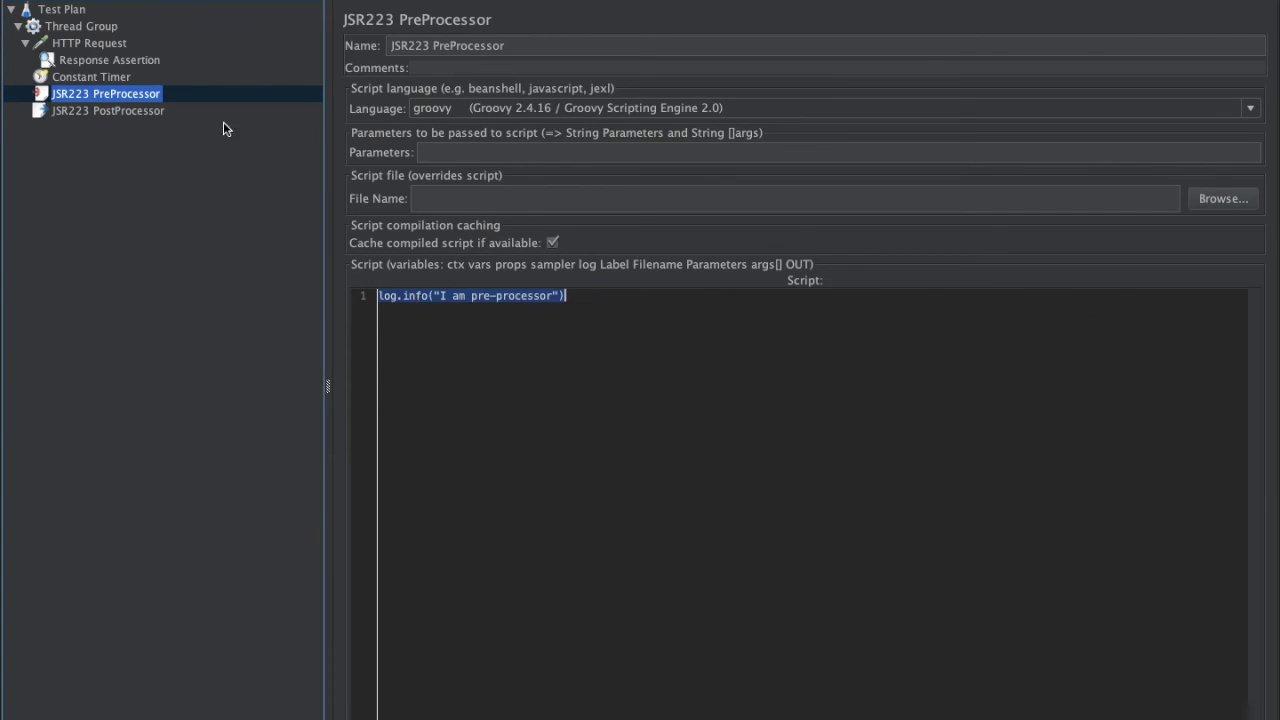
- Paste the copied script into the JSR223 PostProcessor and change it to log.info("I am post-processor")
click(120, 111)
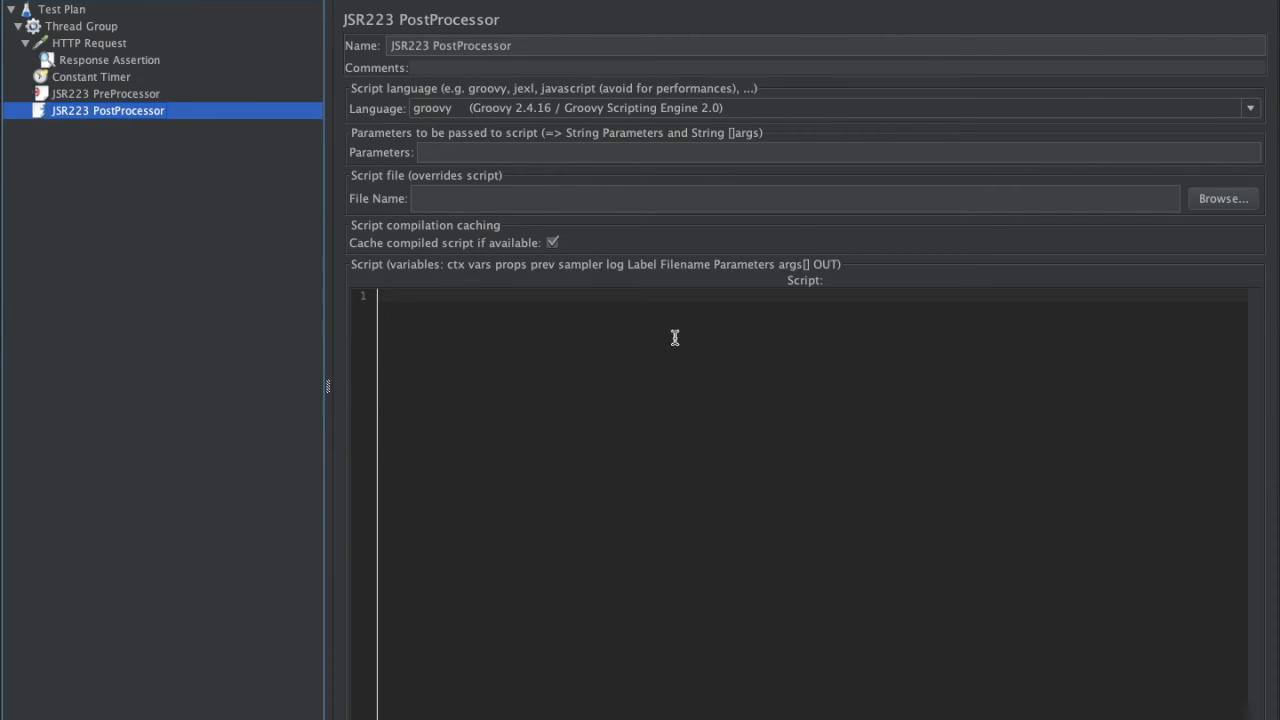
click(455, 302)
key(ctrl+v)
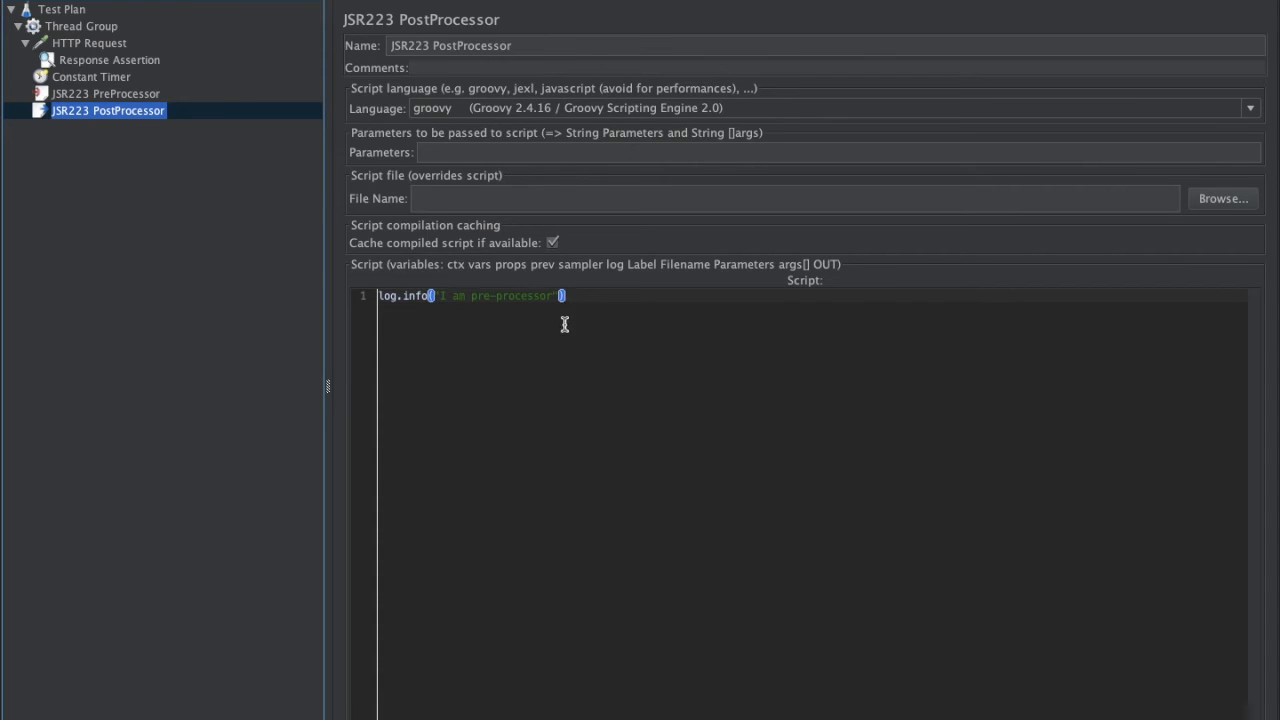
click(484, 297)
double_click(484, 297)
text(post)
click(156, 286)
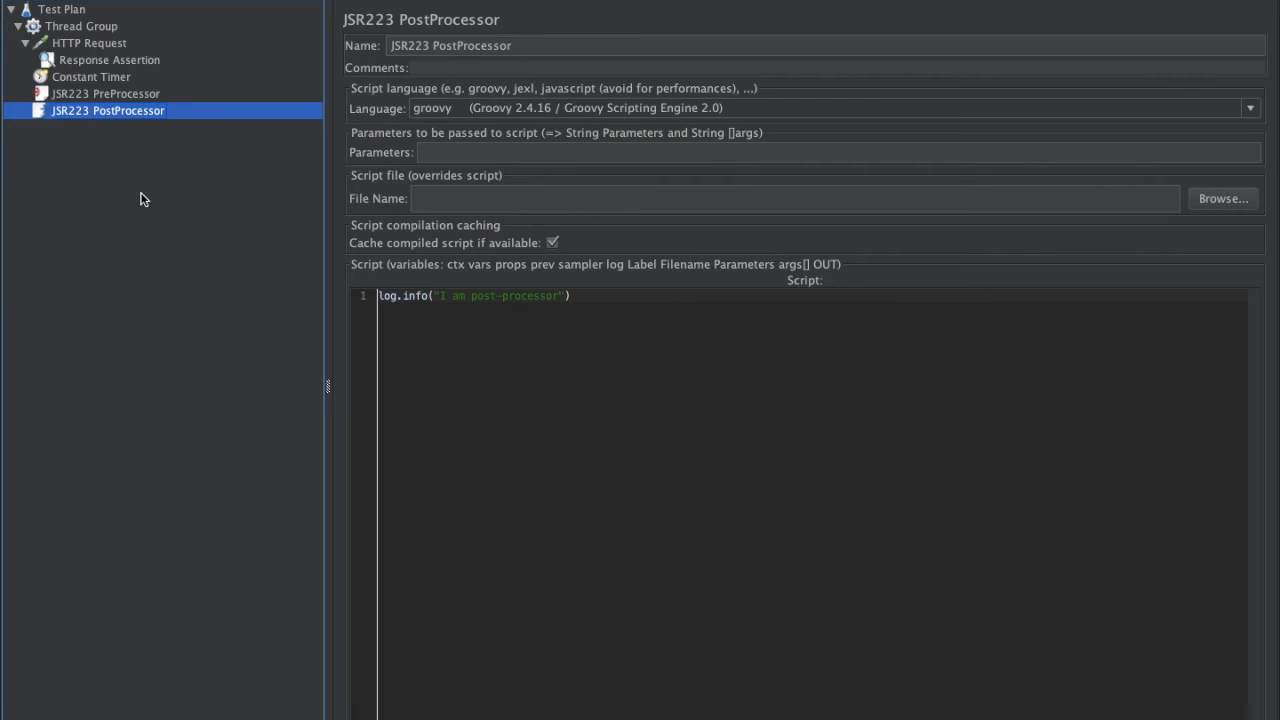
- Add a View Results Tree listener under the Thread Group
click(85, 30)
right_click(85, 30)
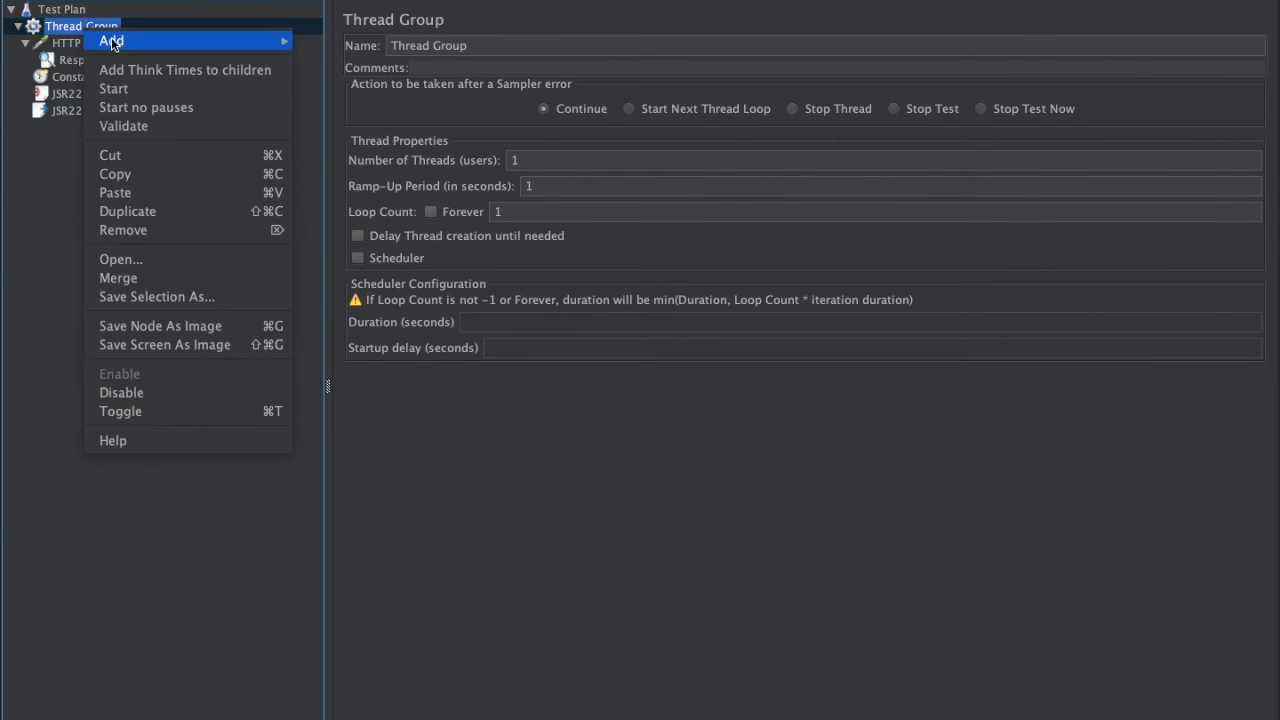
mouse_move(128, 45)
mouse_move(360, 246)
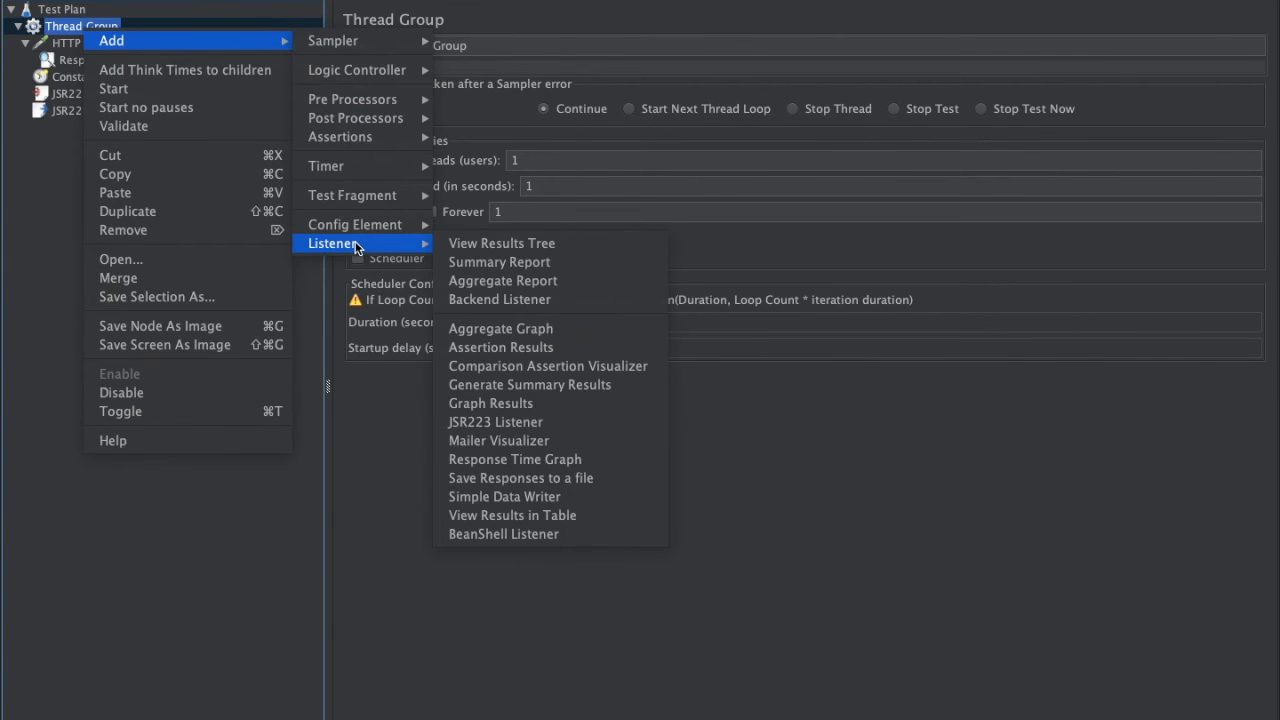
click(537, 247)
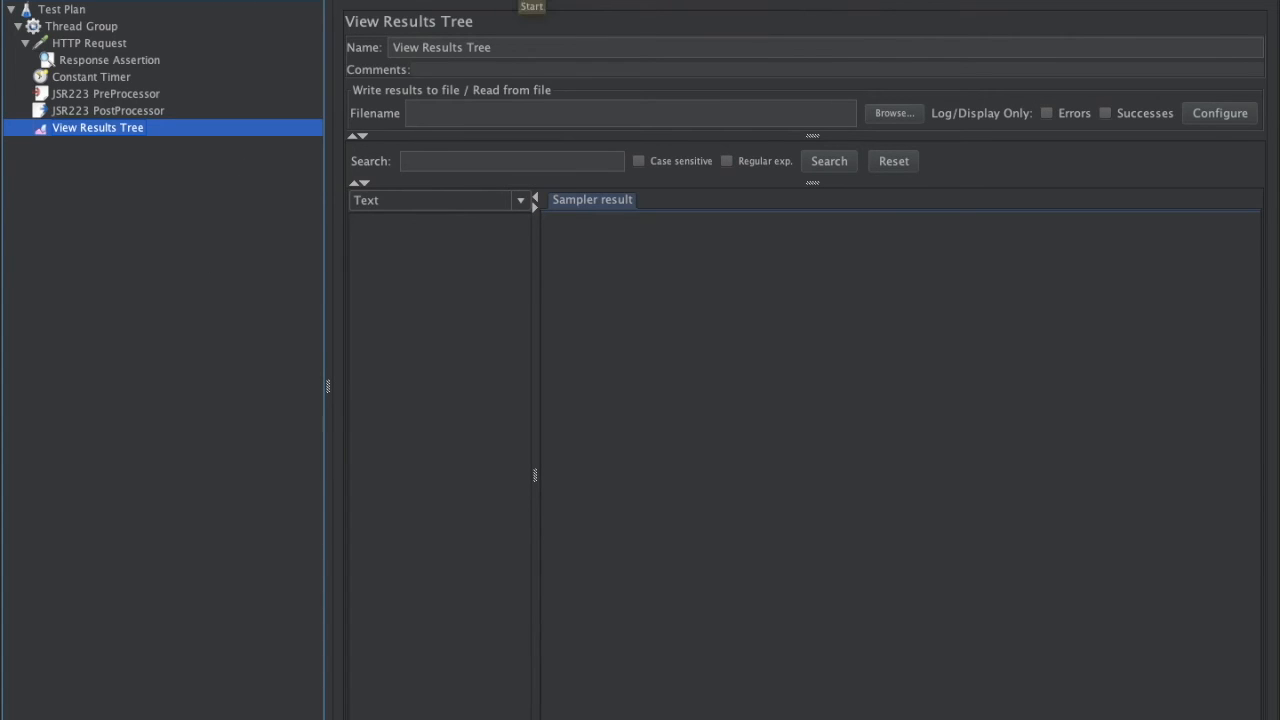
- Start the test run, saving the test plan first as YoutubeDemo.jmx in the bin folder
click(518, 0)
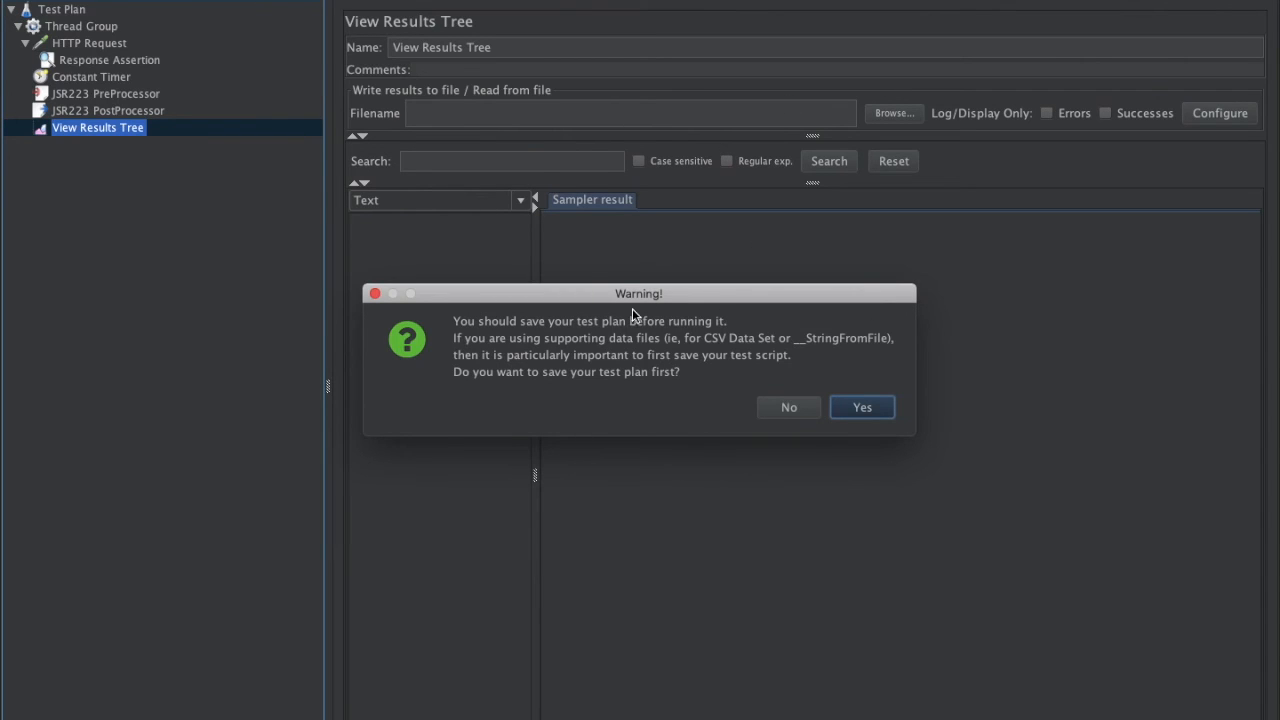
click(864, 408)
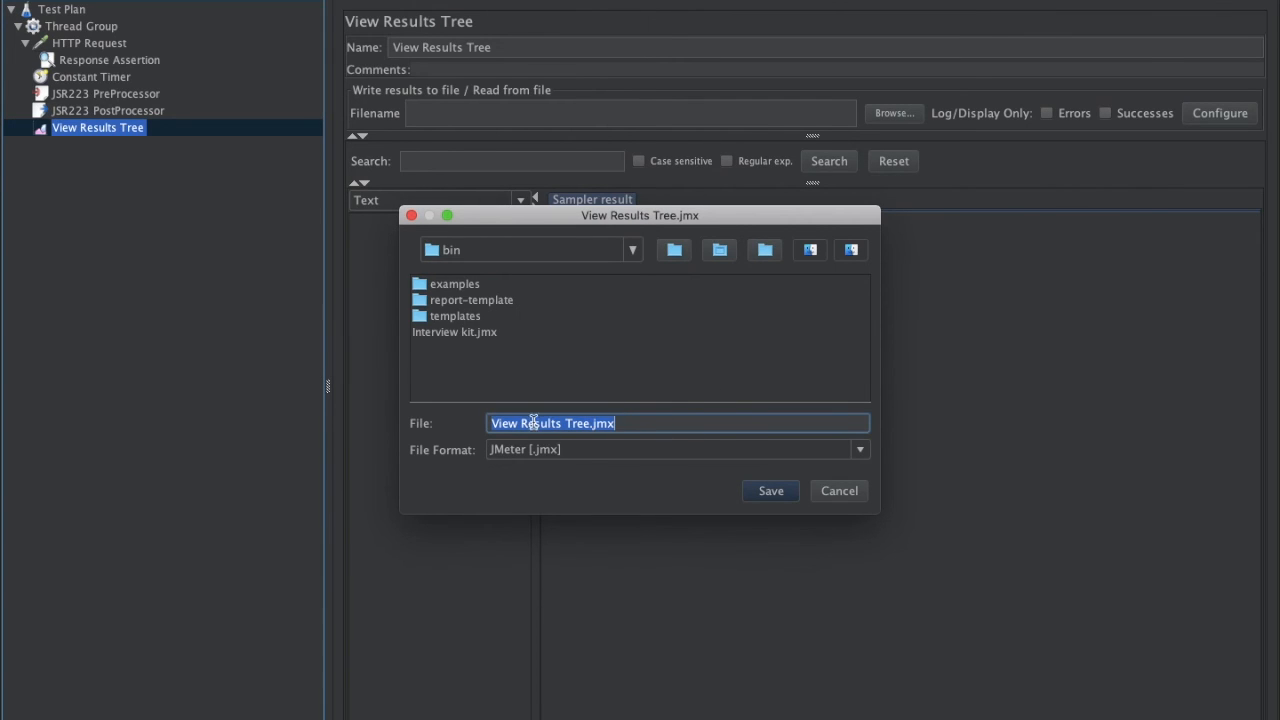
click(585, 424)
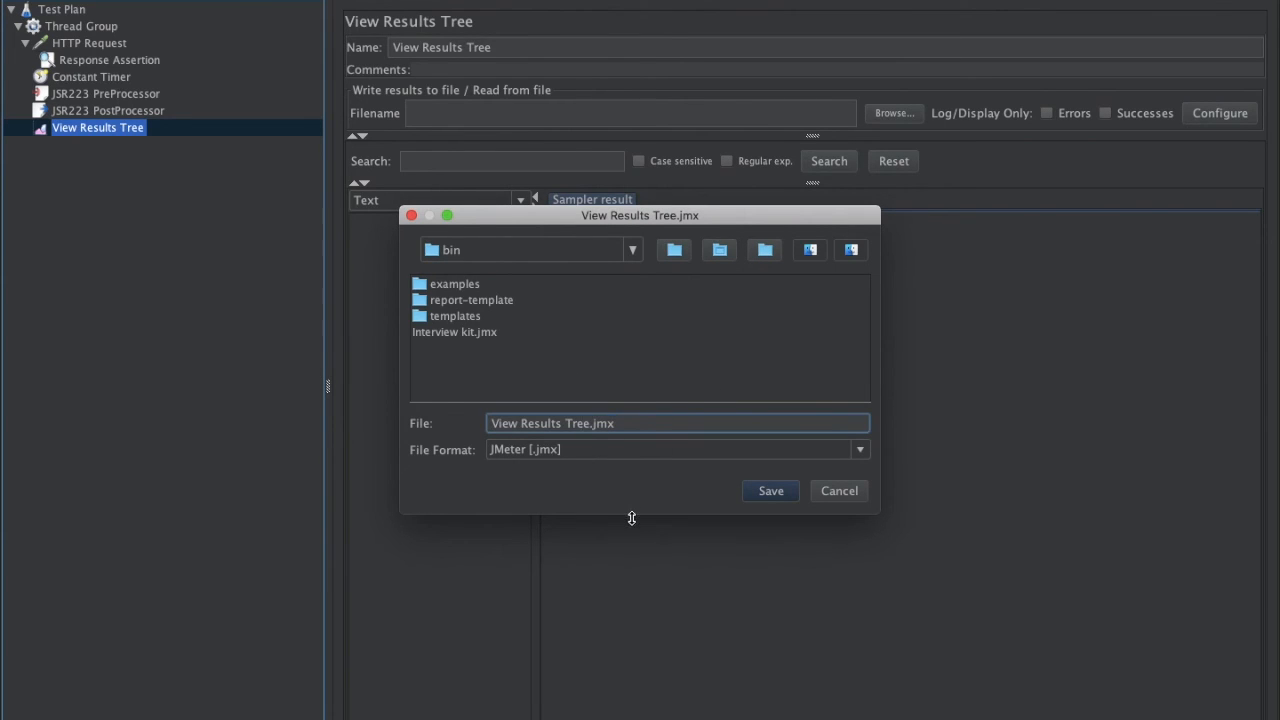
key(BackSpace)
key(BackSpace)
key(BackSpace)
key(BackSpace)
key(BackSpace)
key(BackSpace)
key(BackSpace)
key(BackSpace)
key(BackSpace)
key(BackSpace)
key(BackSpace)
key(BackSpace)
key(BackSpace)
key(BackSpace)
key(BackSpace)
key(BackSpace)
key(BackSpace)
text(You)
text(b)
text(u)
key(BackSpace)
key(BackSpace)
text(tubeDemo)
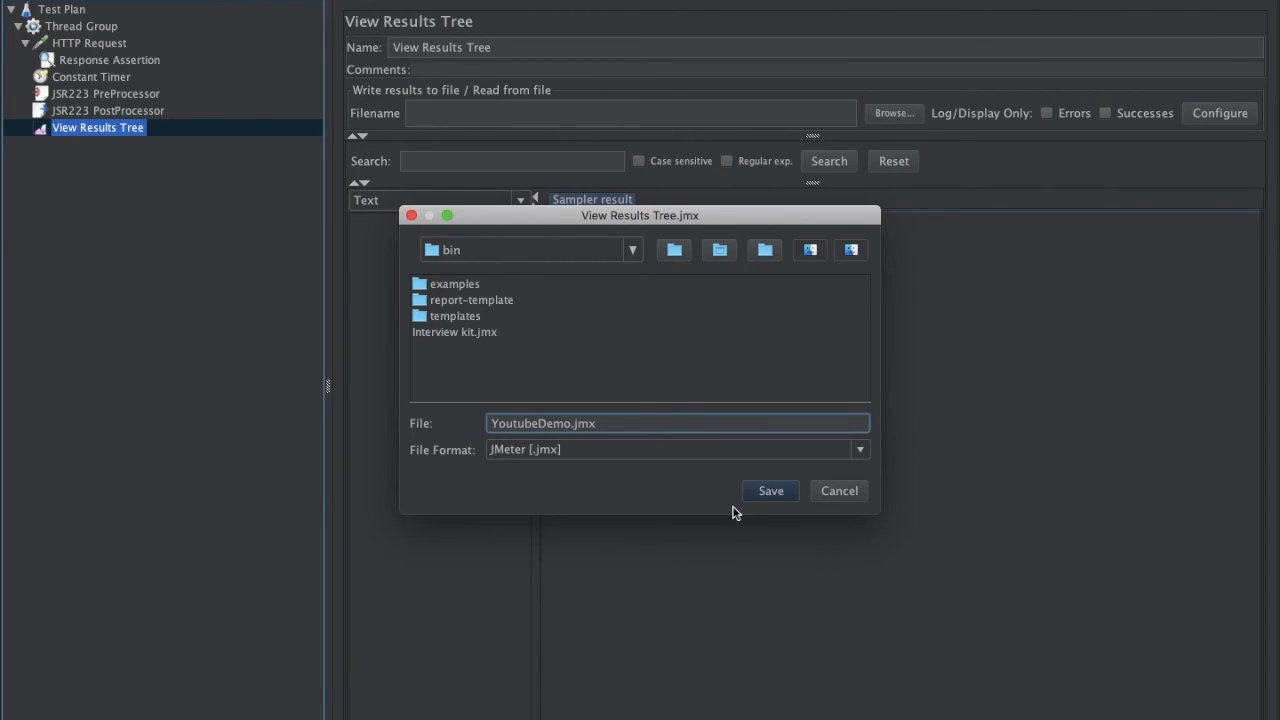
click(771, 492)
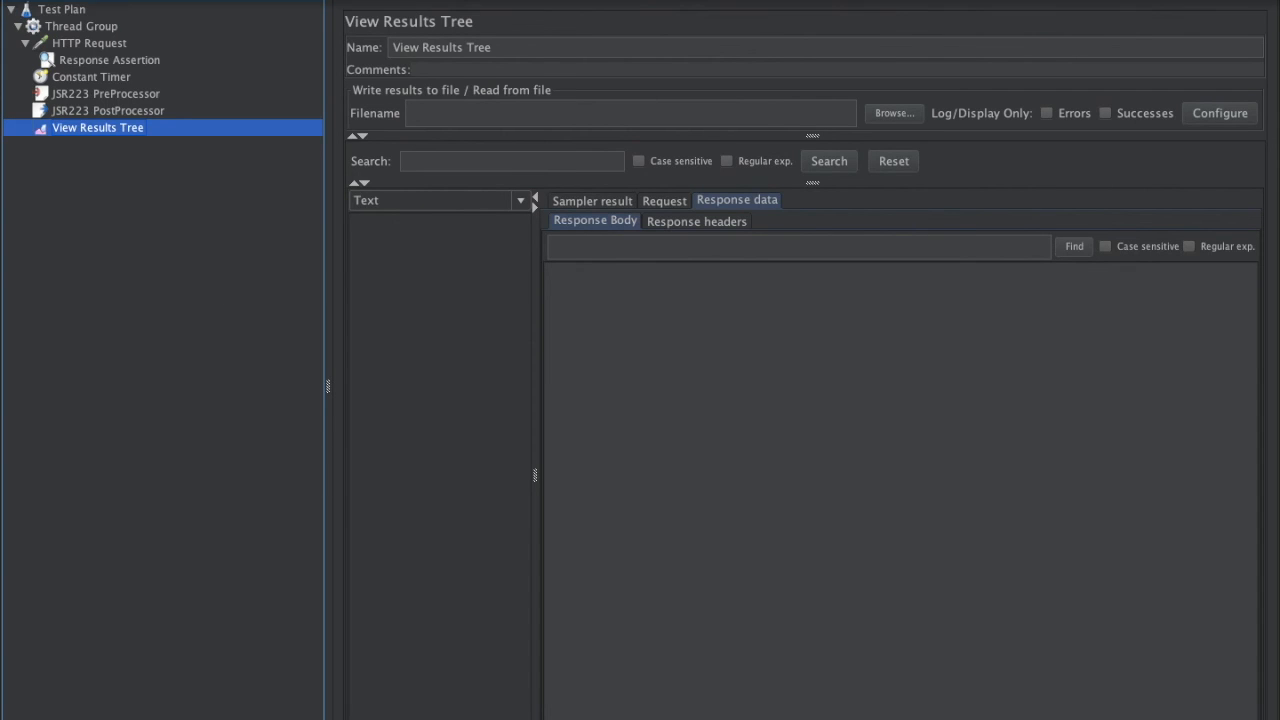
- Show the log viewer below the View Results Tree and run the test plan
click(315, 8)
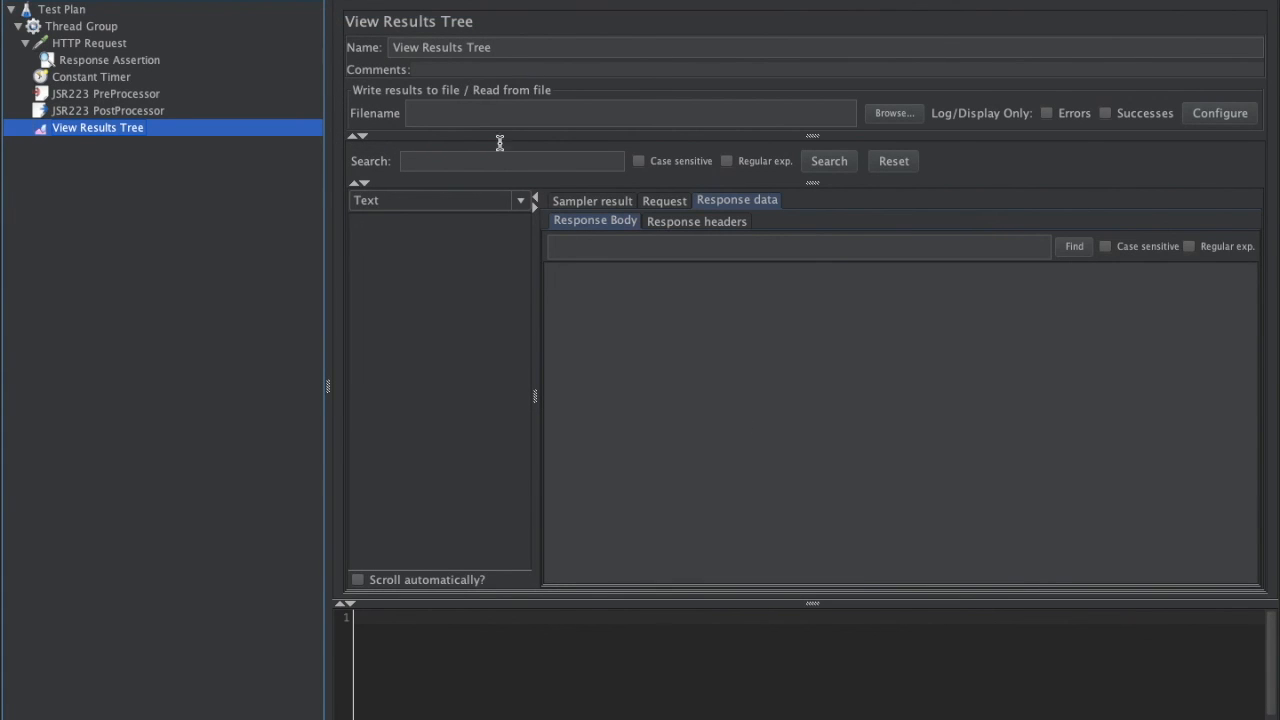
key(ctrl+r)
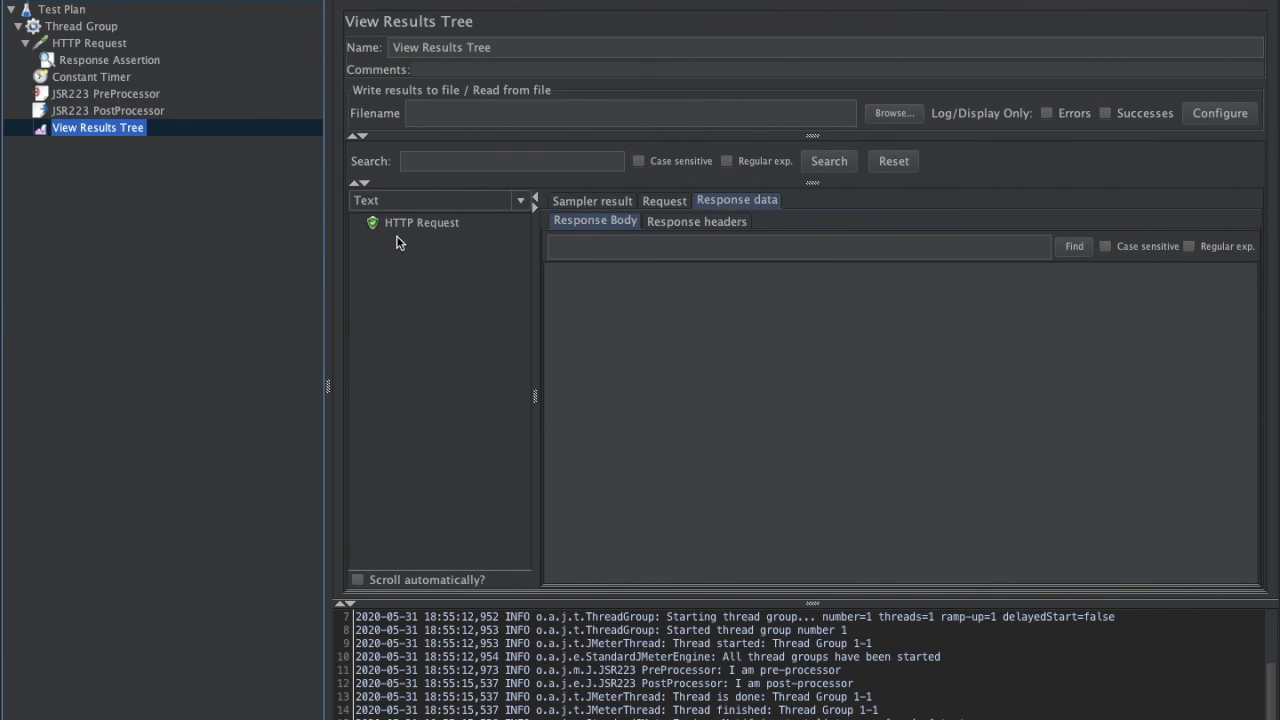
- Examine the HTTP Request's sampler result, request and response data, and enlarge the log viewer to read the run's entries
click(407, 230)
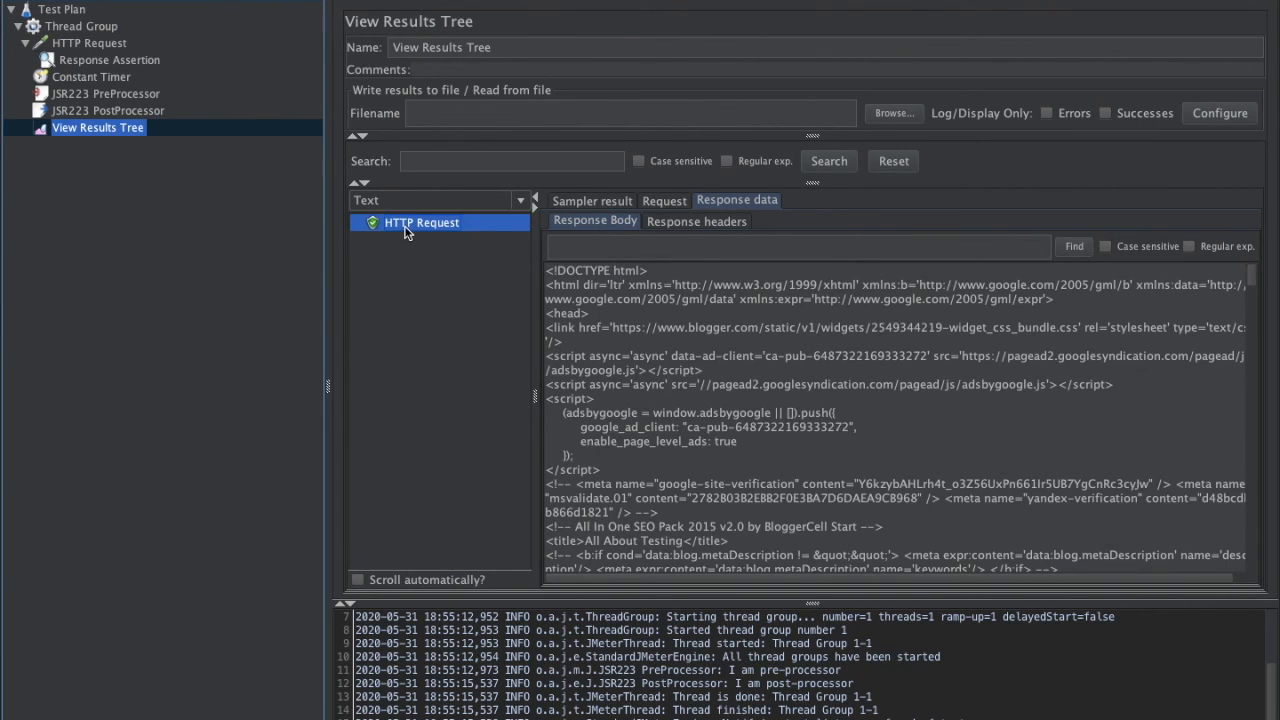
click(599, 201)
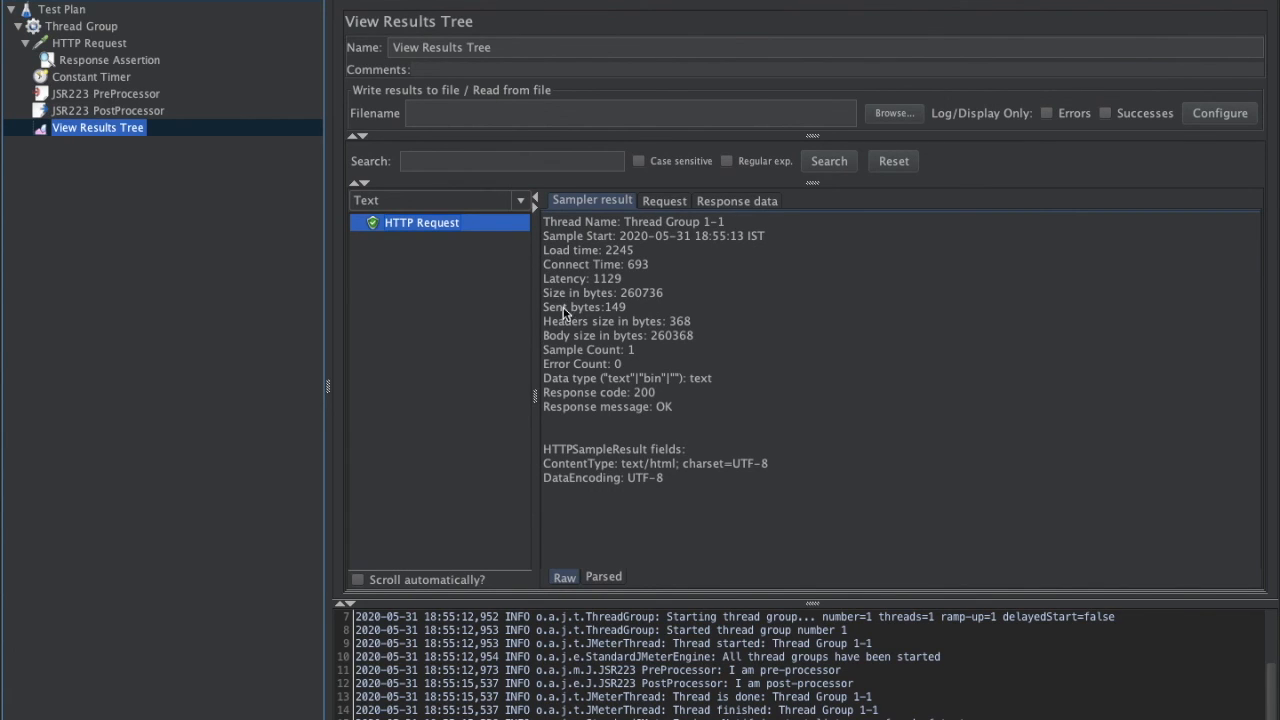
click(666, 200)
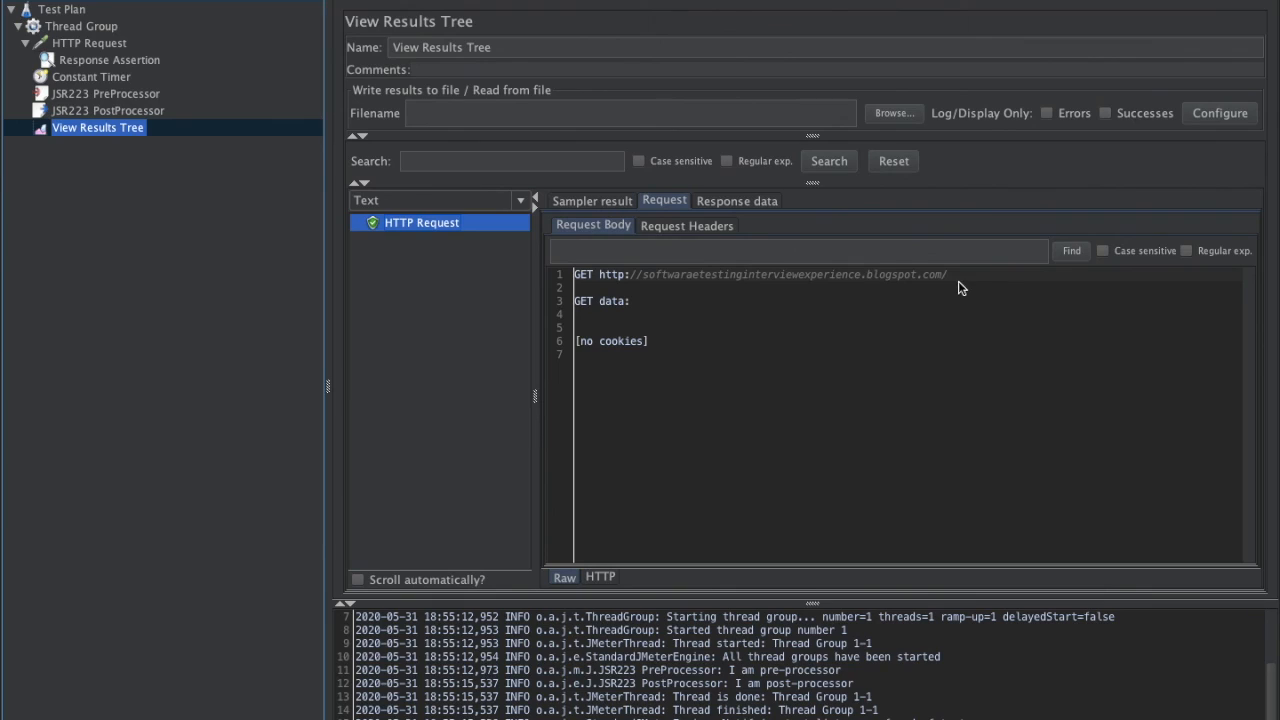
click(736, 200)
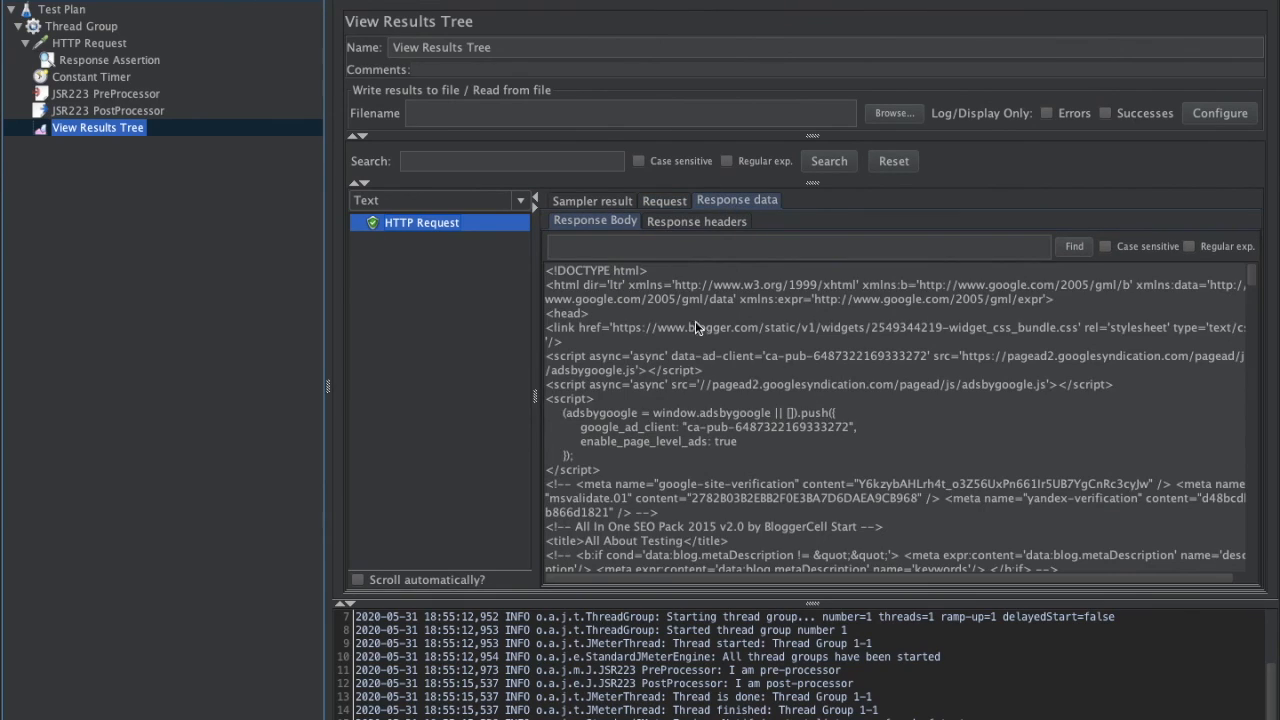
scroll(755, 395, down, 5)
scroll(755, 395, down, 10)
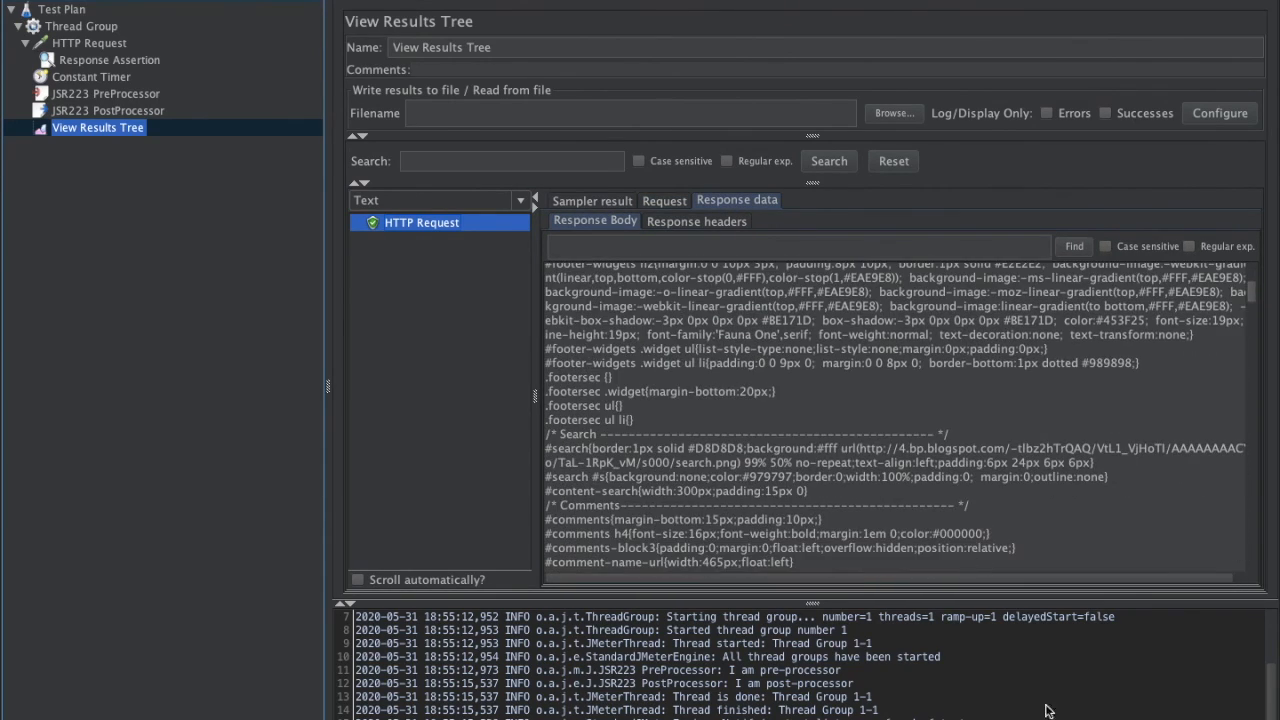
drag(860, 598, 818, 333)
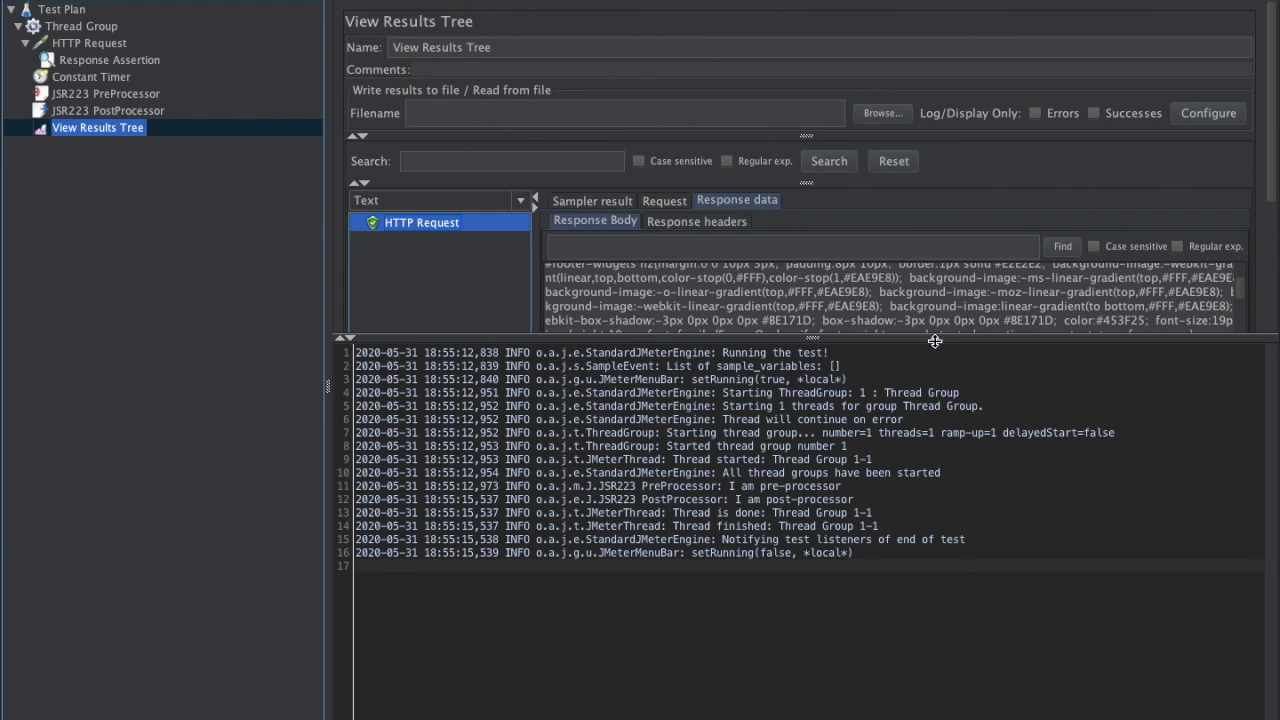
- Reduce the log viewer's height and clear all results and log entries from the previous run
drag(922, 340, 917, 504)
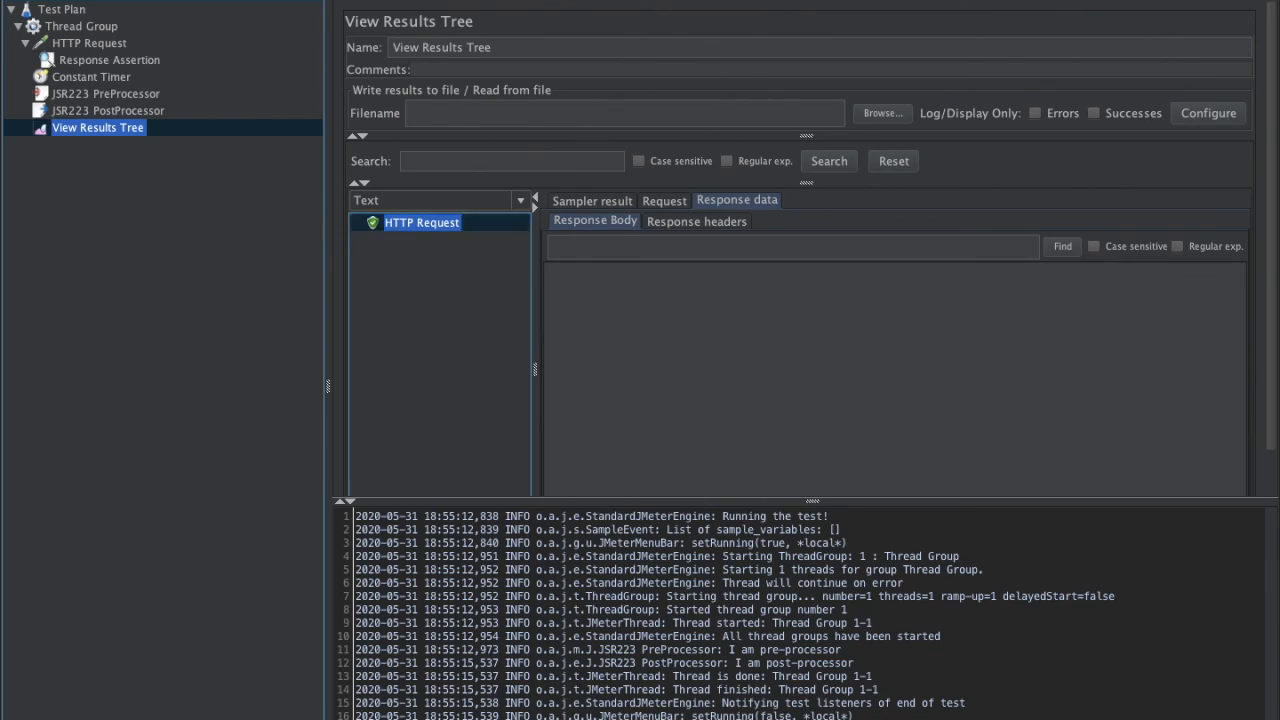
key(ctrl+e)
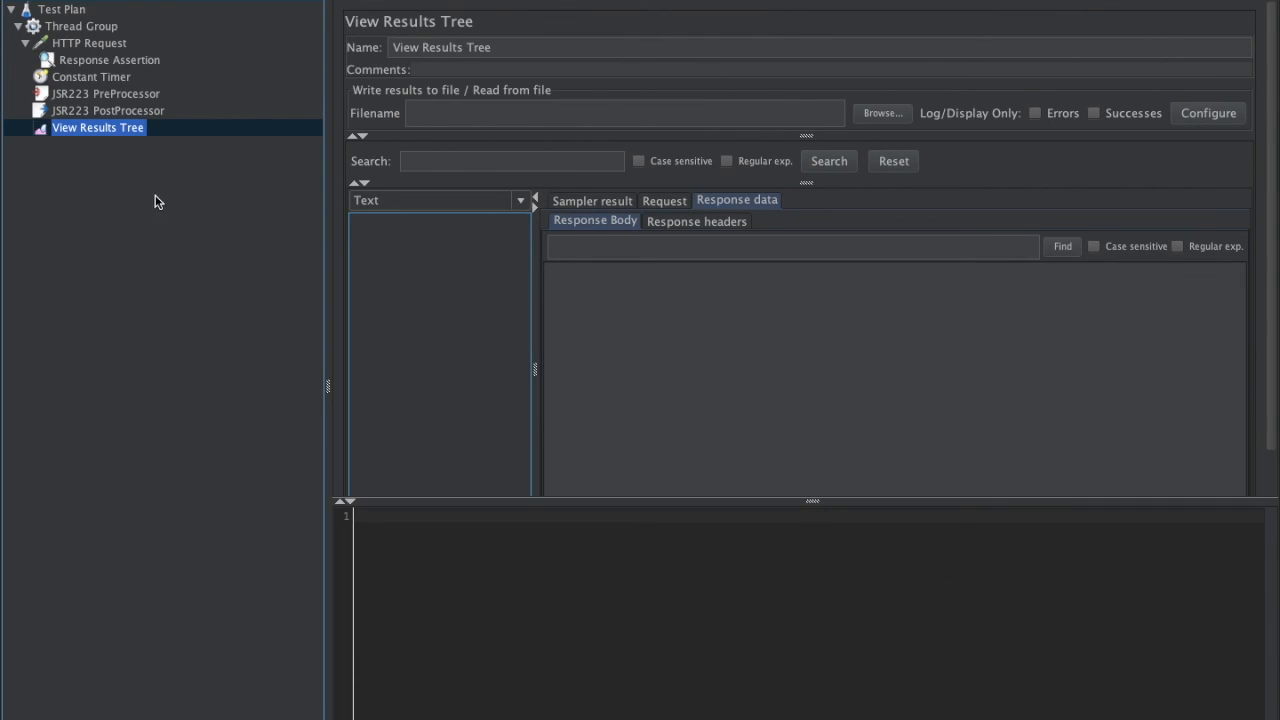
- Set the Thread Group's number of threads (users) to 10
click(76, 27)
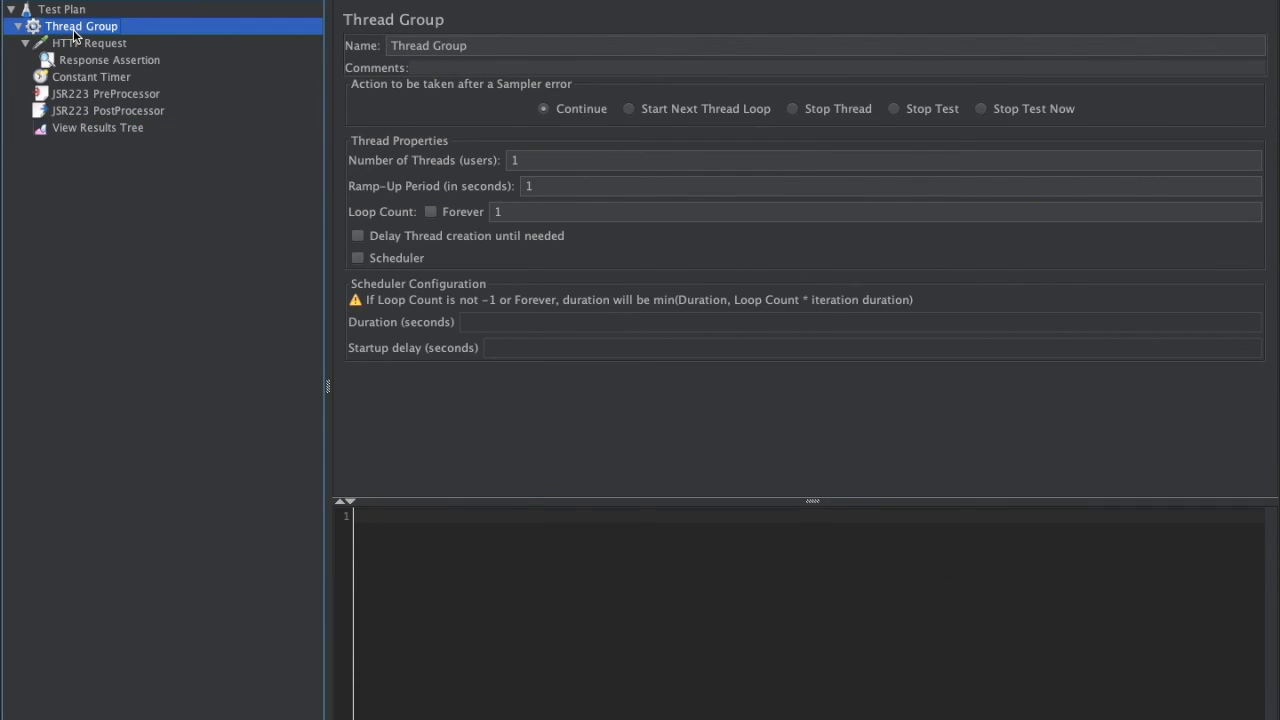
click(554, 161)
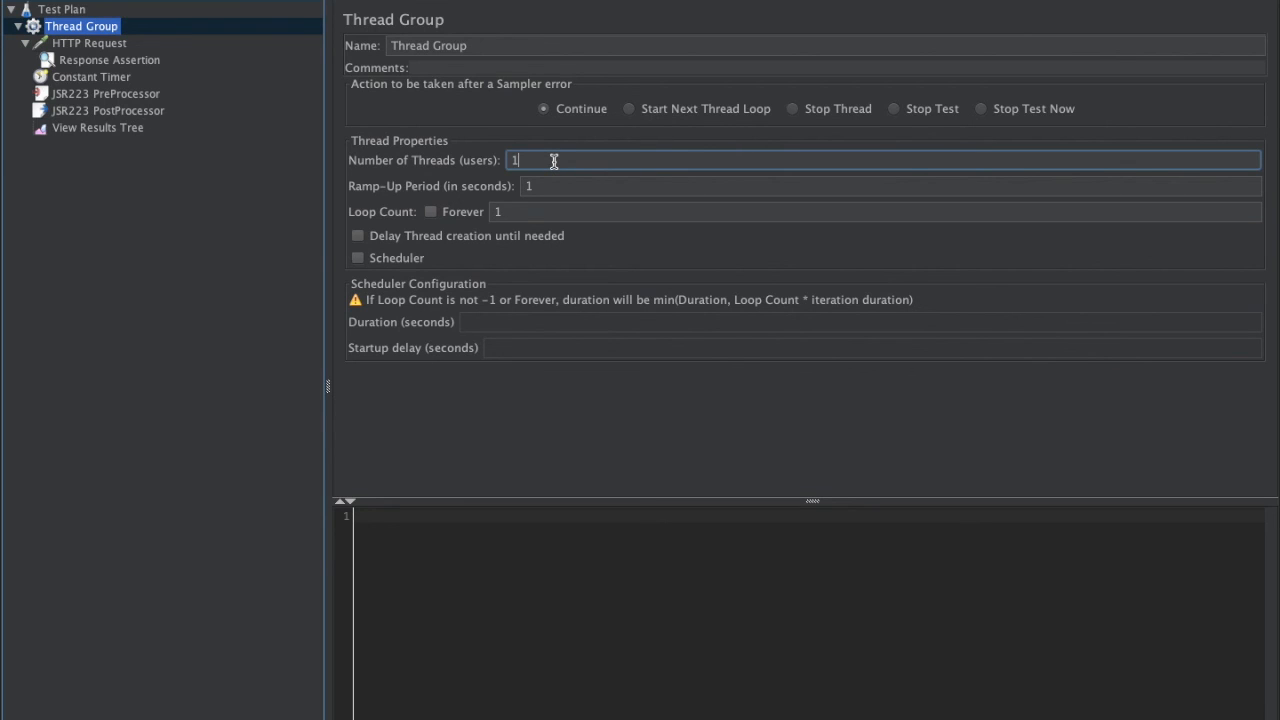
text(0)
- Display the View Results Tree listener and run the test plan again
click(95, 129)
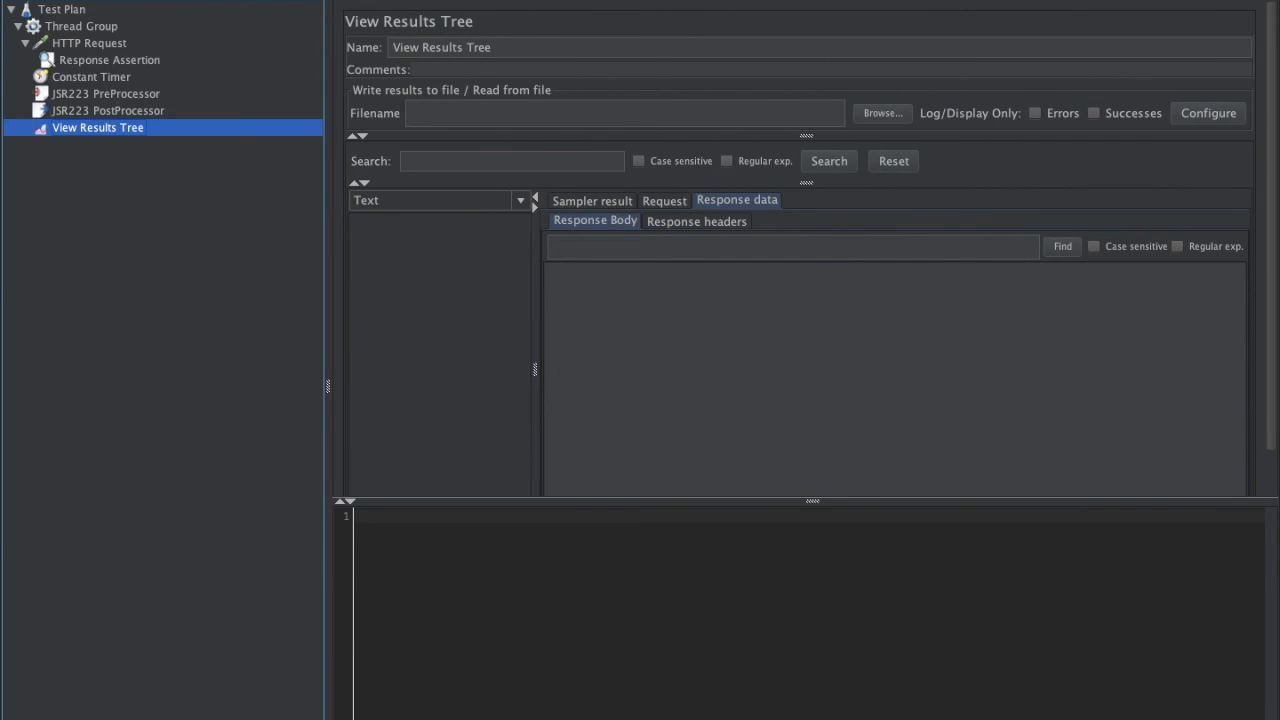
key(ctrl+r)
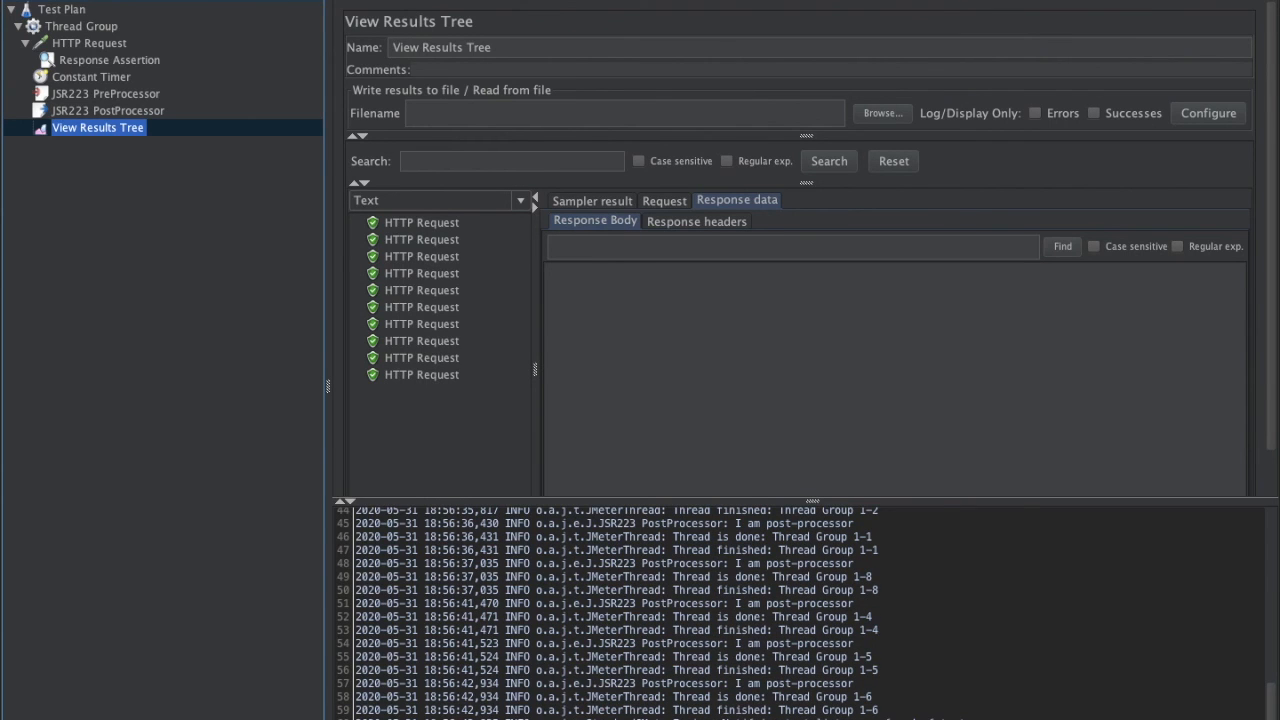
click(192, 410)
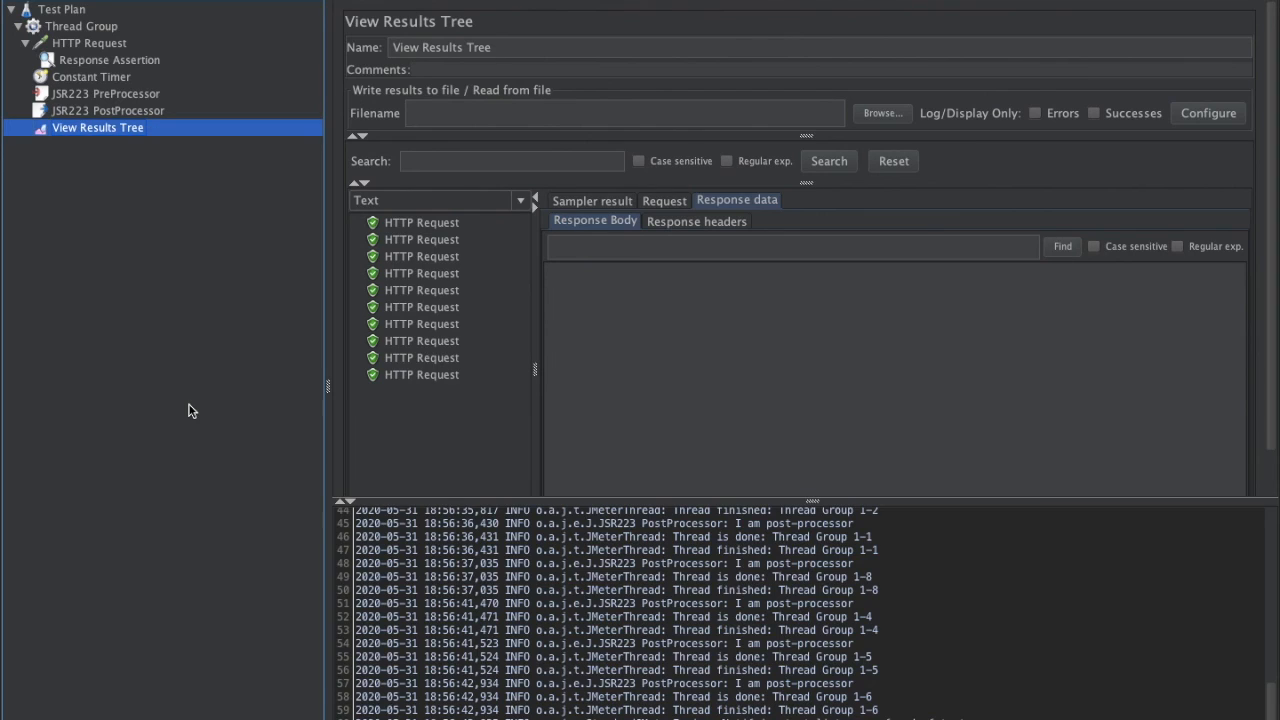